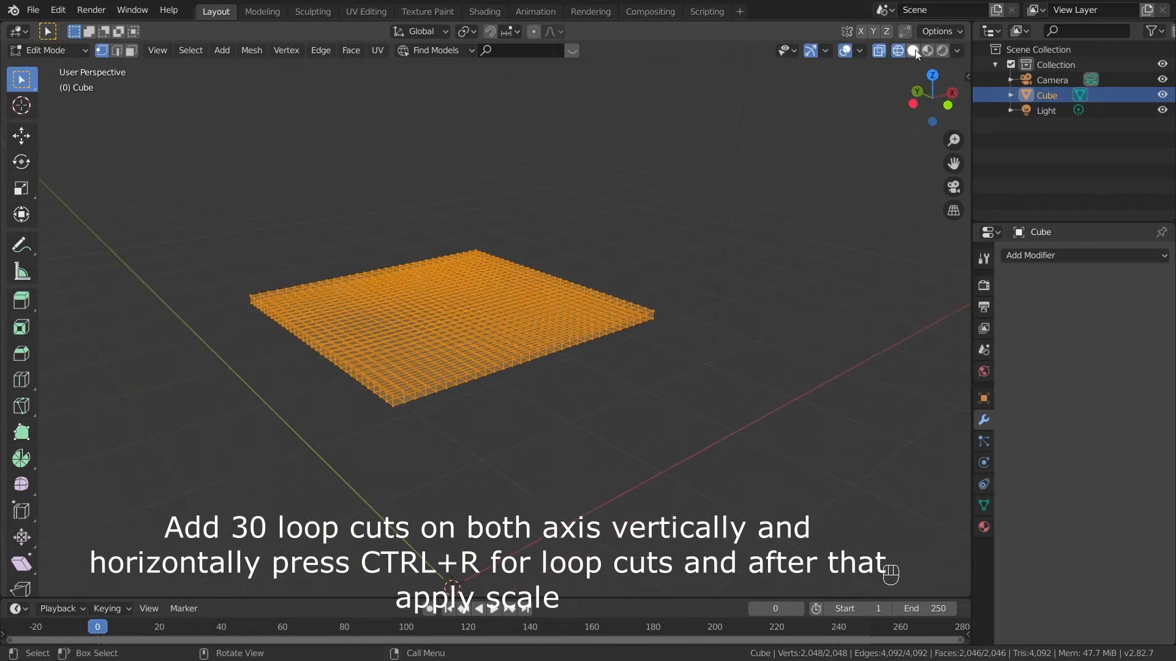
Step: Apply the subdivided slab's scale in Object Mode with solid shading, and lower the slab slightly along the Z axis
{"action": "left_click", "coordinate": [912, 50]}
{"action": "scroll", "coordinate": [508, 257], "scroll_direction": "up", "scroll_amount": 2}
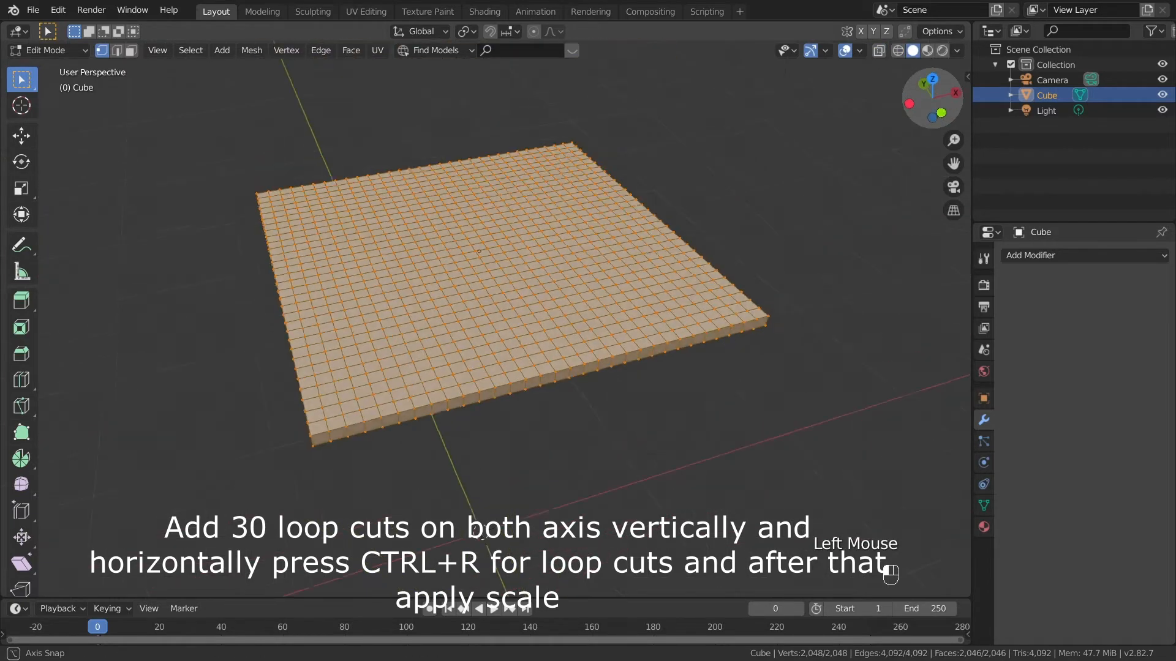
{"action": "key", "text": "Tab"}
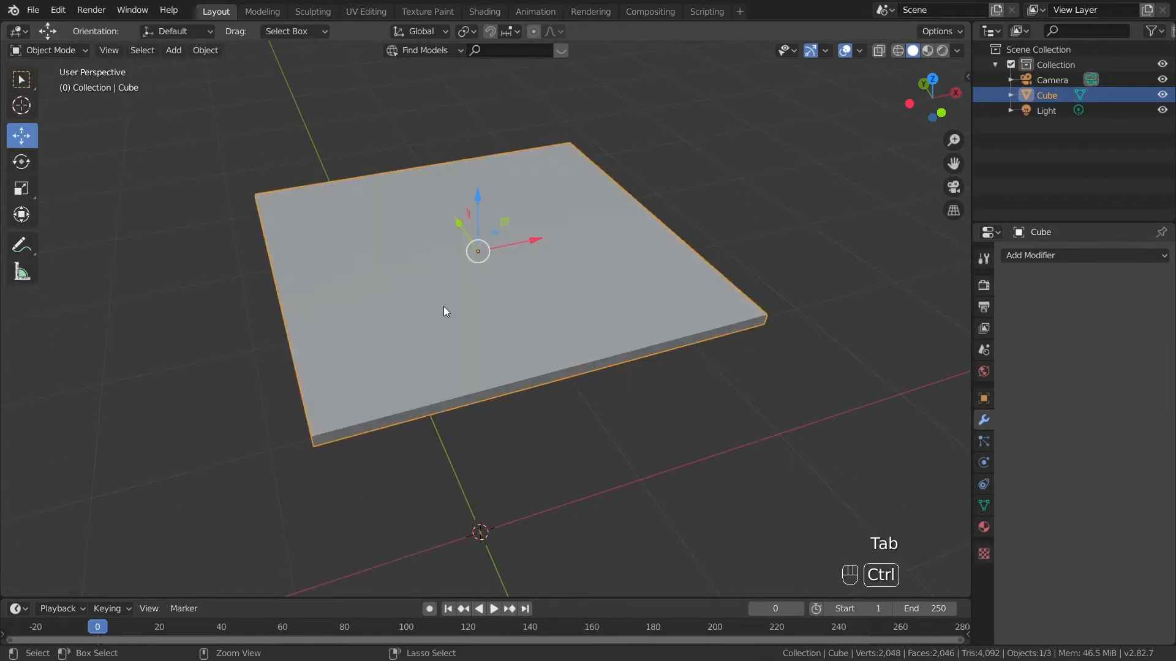
{"action": "key", "text": "ctrl+a"}
{"action": "left_click", "coordinate": [439, 309]}
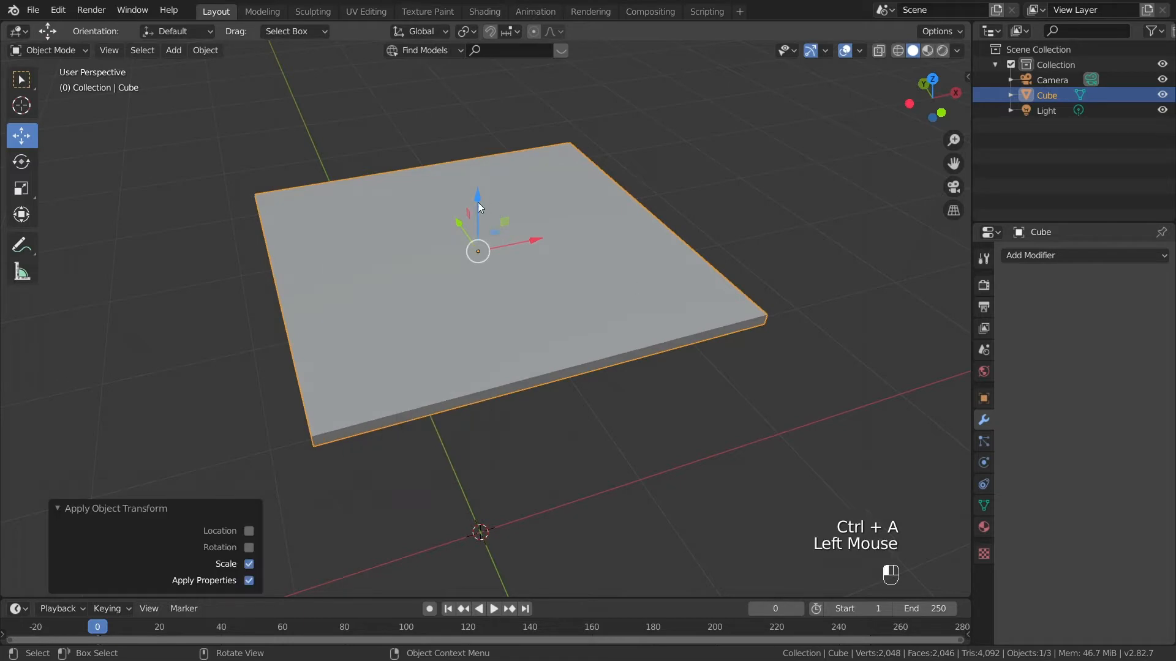
{"action": "left_click_drag", "start_coordinate": [479, 206], "coordinate": [510, 250]}
{"action": "left_click", "coordinate": [69, 494]}
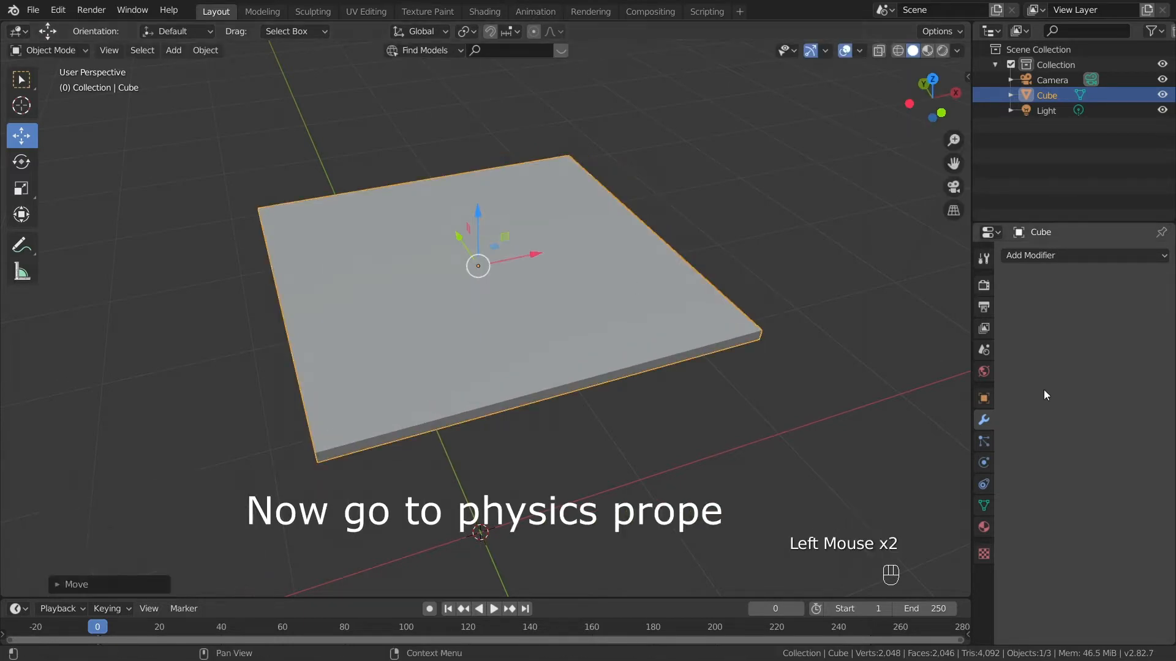
Step: Enable Cloth physics on the slab and choose the Cotton preset
{"action": "left_click", "coordinate": [984, 462]}
{"action": "scroll", "coordinate": [1038, 384], "scroll_direction": "up", "scroll_amount": 3}
{"action": "scroll", "coordinate": [1038, 384], "scroll_direction": "up", "scroll_amount": 1}
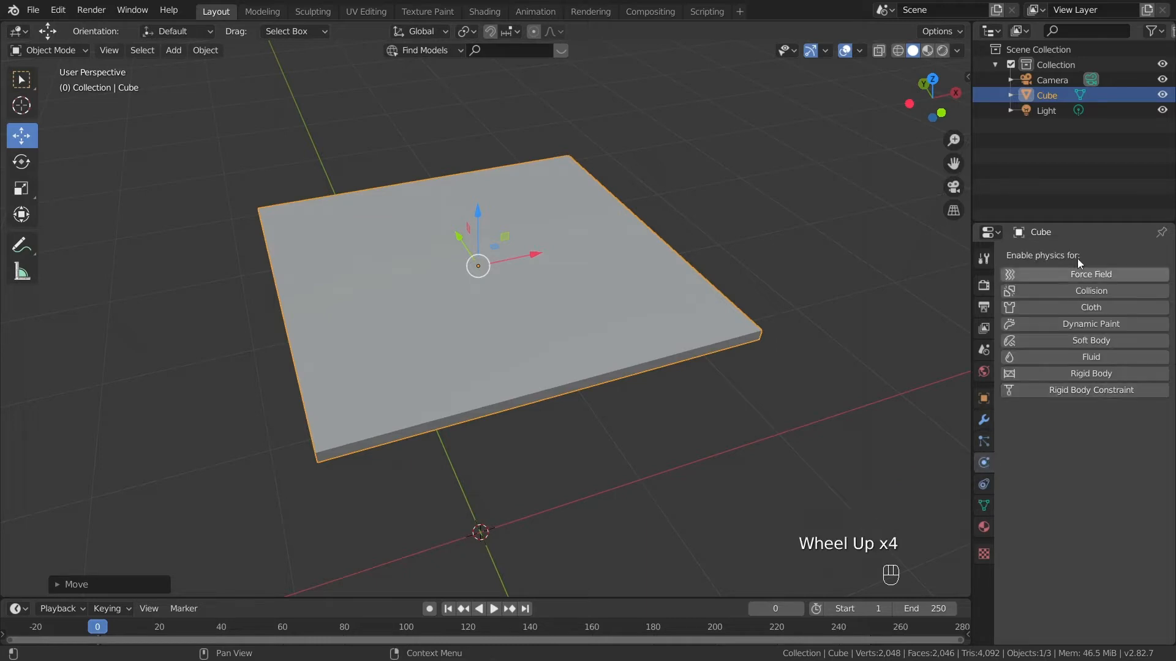
{"action": "left_click", "coordinate": [1090, 308]}
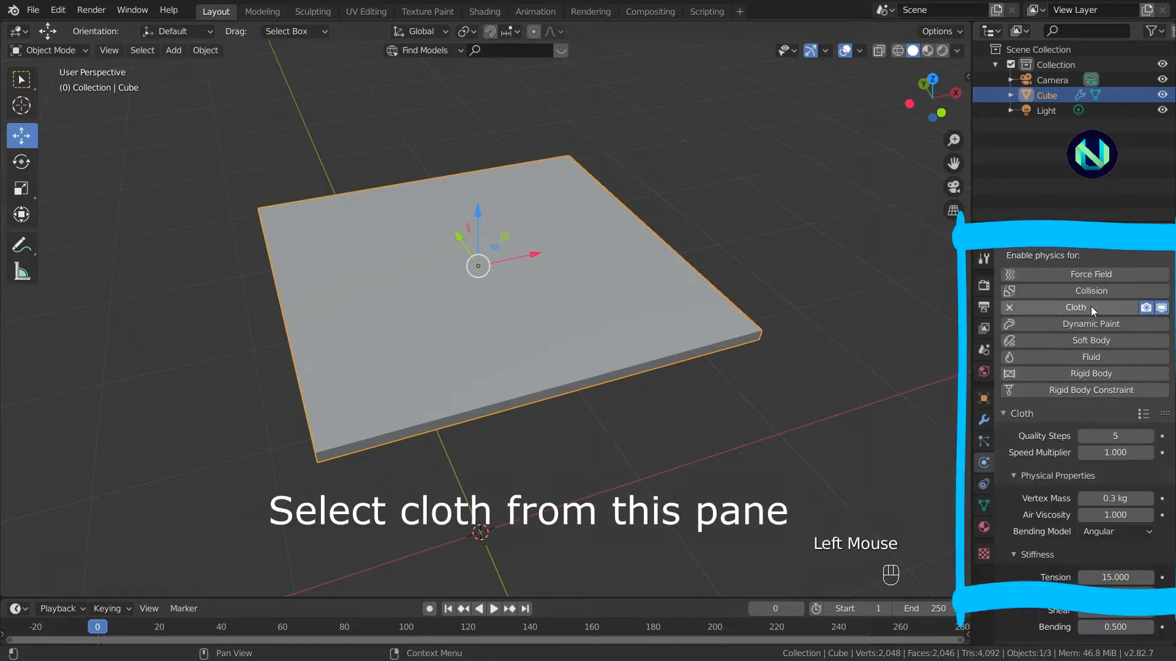
{"action": "left_click", "coordinate": [1141, 415]}
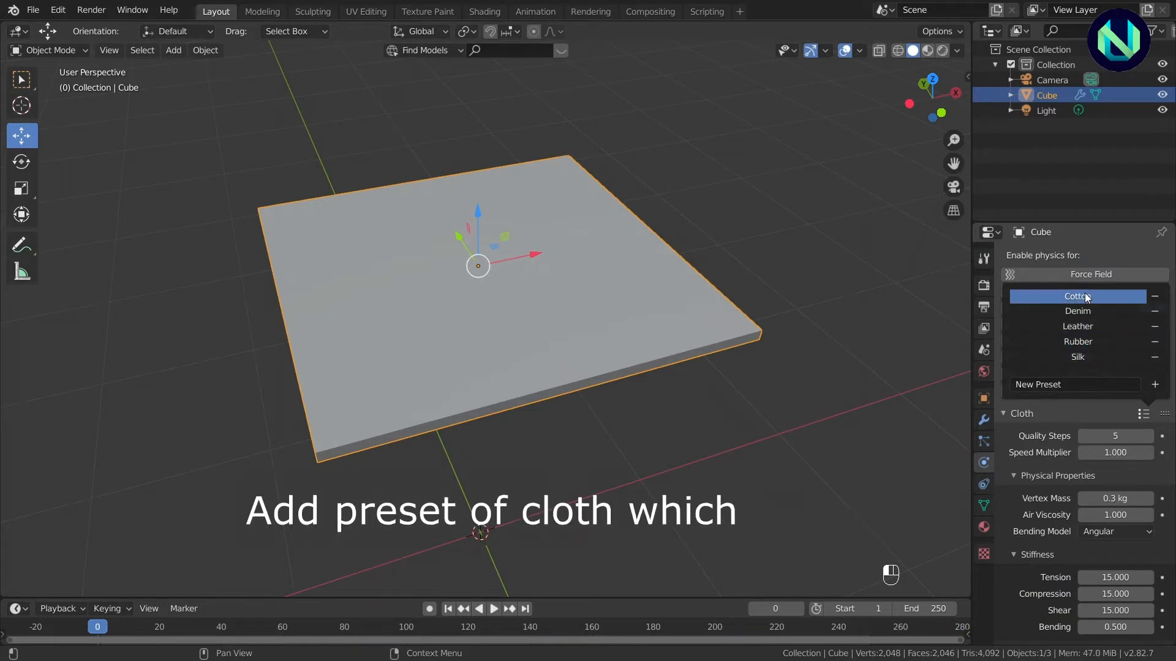
{"action": "left_click", "coordinate": [1118, 295]}
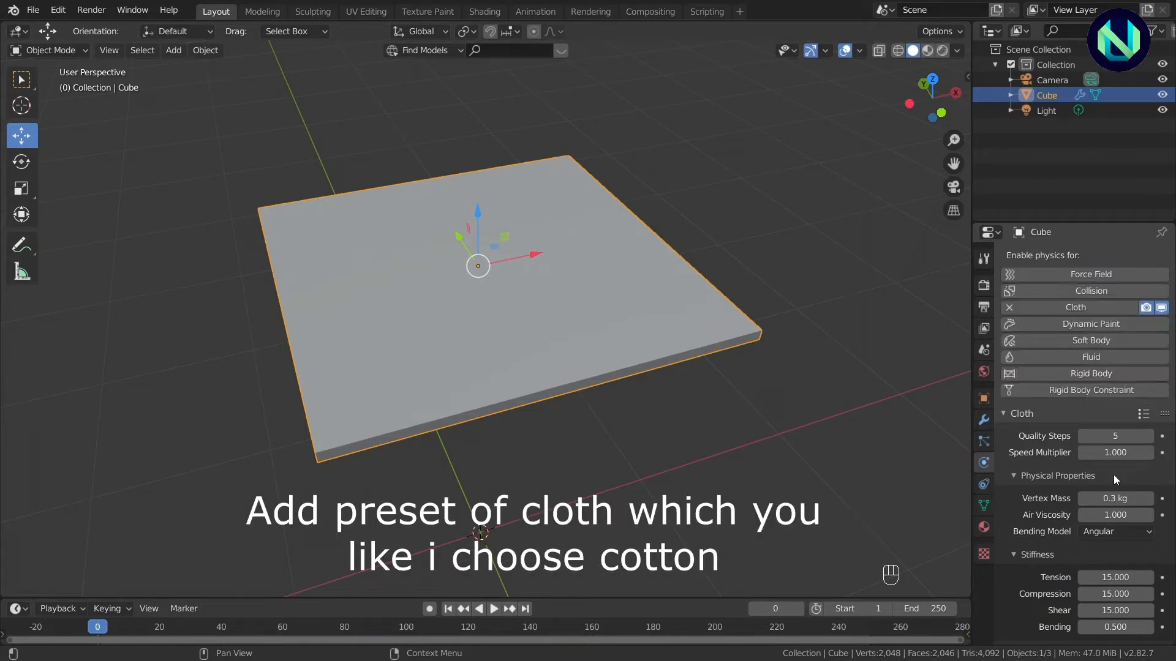
Step: Enable cloth pressure with a value of 8 and set the gravity field weight to 0
{"action": "scroll", "coordinate": [1113, 476], "scroll_direction": "down", "scroll_amount": 4}
{"action": "scroll", "coordinate": [1113, 475], "scroll_direction": "down", "scroll_amount": 12}
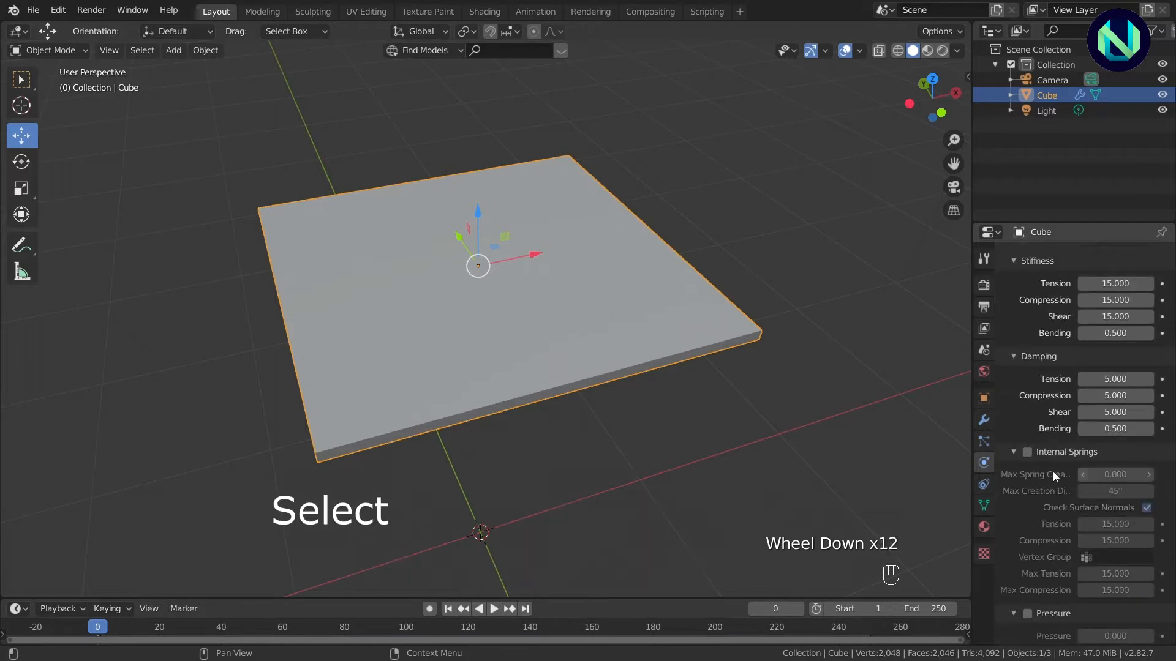
{"action": "scroll", "coordinate": [1115, 444], "scroll_direction": "down", "scroll_amount": 3}
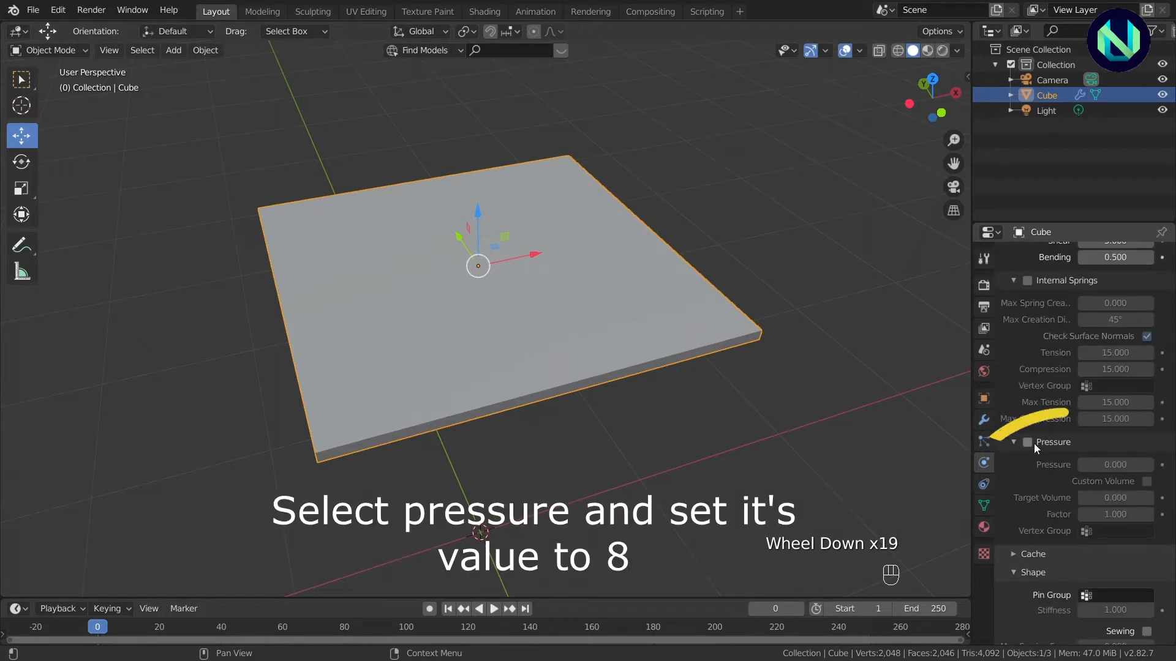
{"action": "left_click", "coordinate": [1028, 442]}
{"action": "left_click", "coordinate": [1113, 466]}
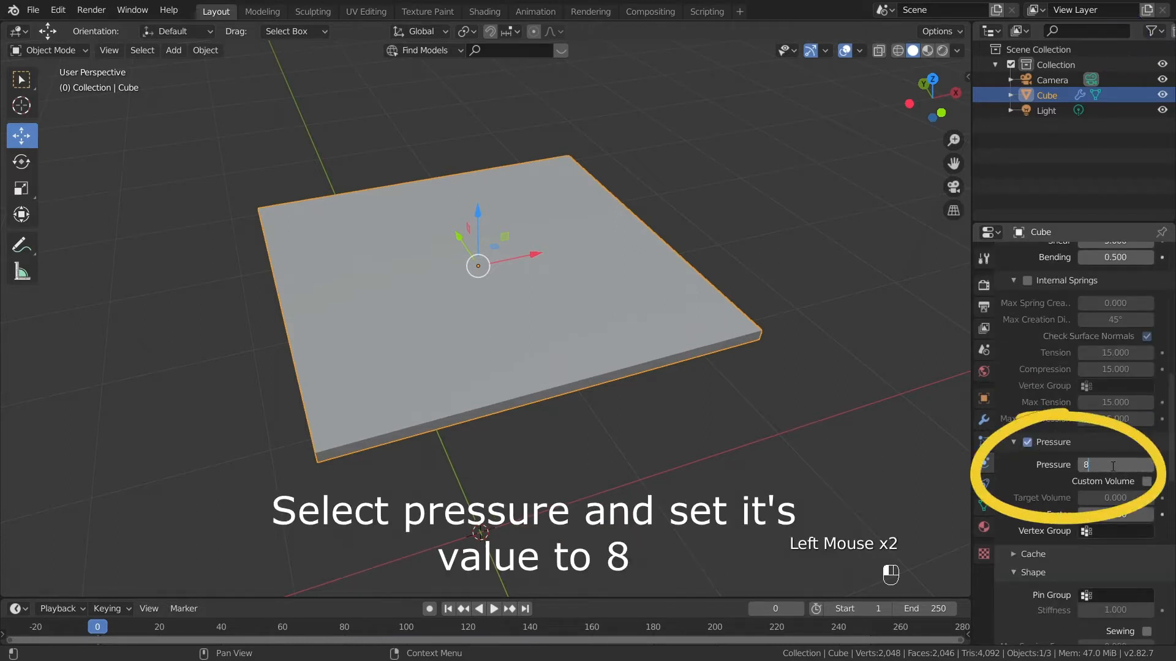
{"action": "scroll", "coordinate": [1098, 485], "scroll_direction": "down", "scroll_amount": 20}
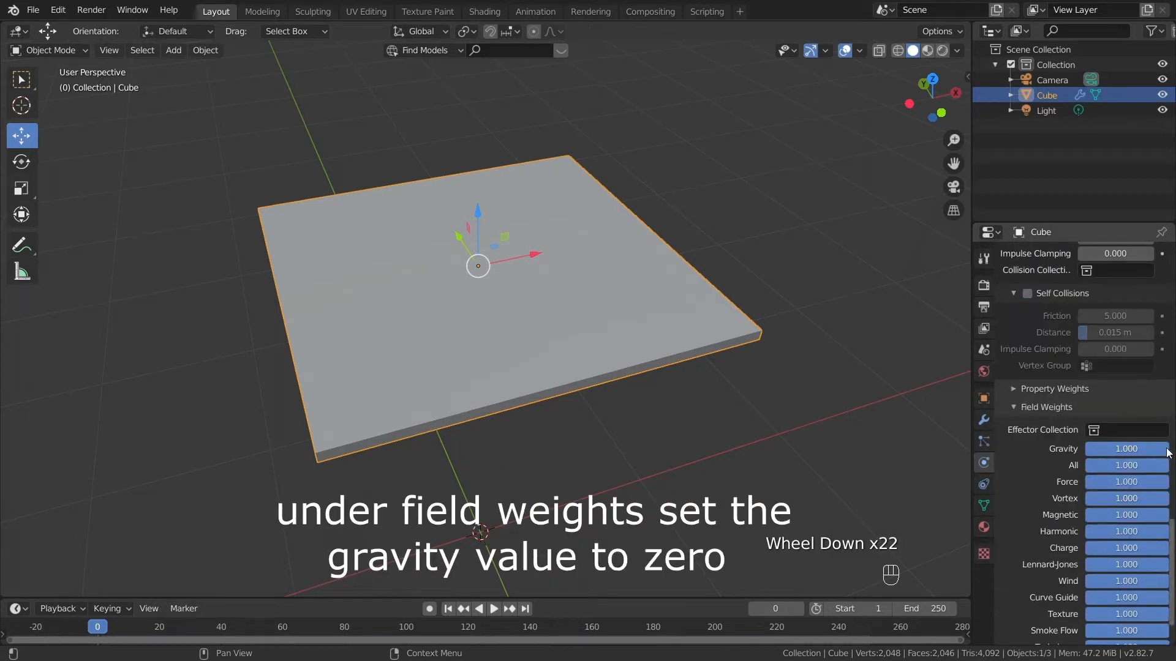
{"action": "scroll", "coordinate": [1094, 428], "scroll_direction": "up", "scroll_amount": 17}
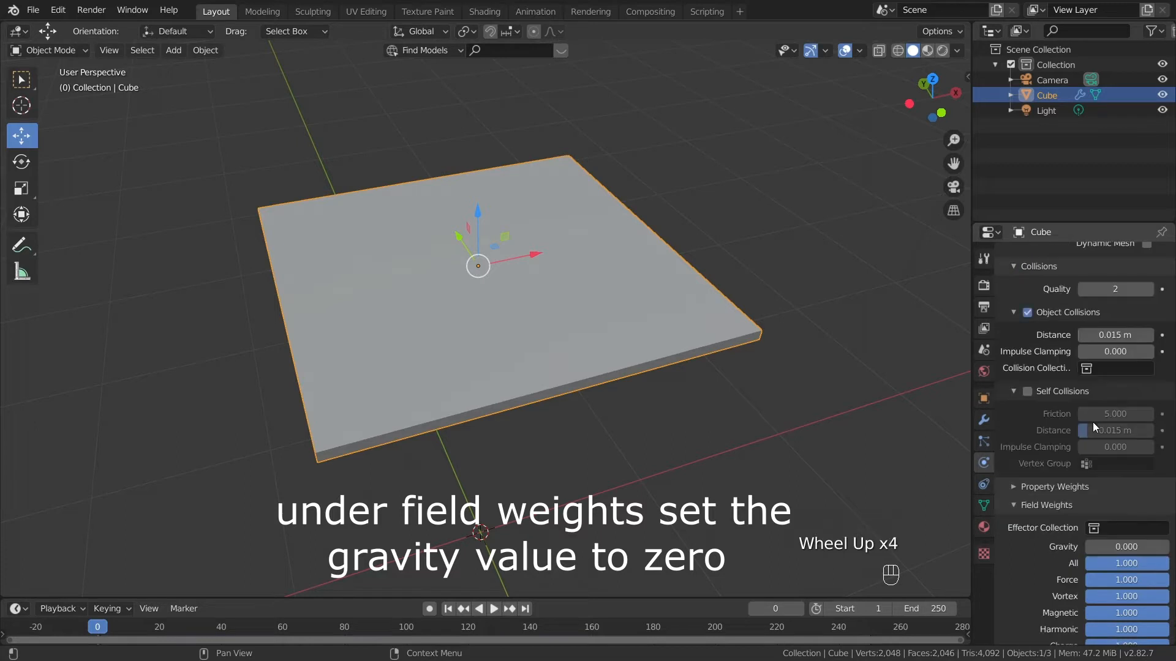
Step: Set the cloth's collision quality to 4 and its Quality Steps to 7
{"action": "scroll", "coordinate": [1094, 424], "scroll_direction": "up", "scroll_amount": 8}
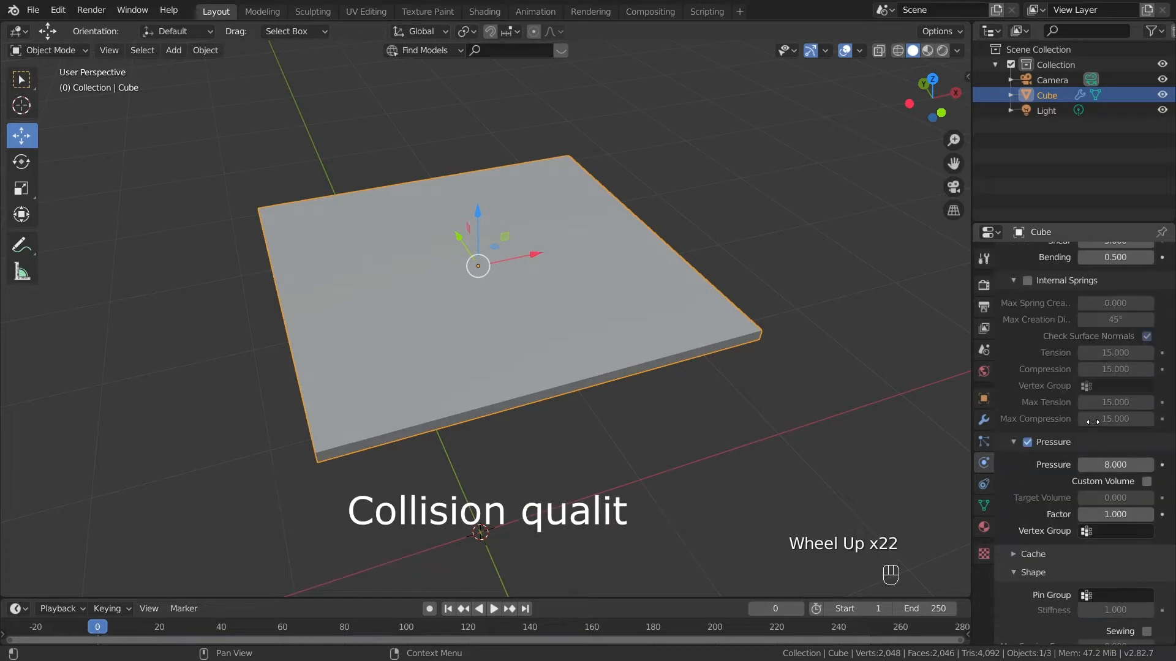
{"action": "scroll", "coordinate": [1119, 509], "scroll_direction": "down", "scroll_amount": 5}
{"action": "scroll", "coordinate": [1066, 543], "scroll_direction": "down", "scroll_amount": 6}
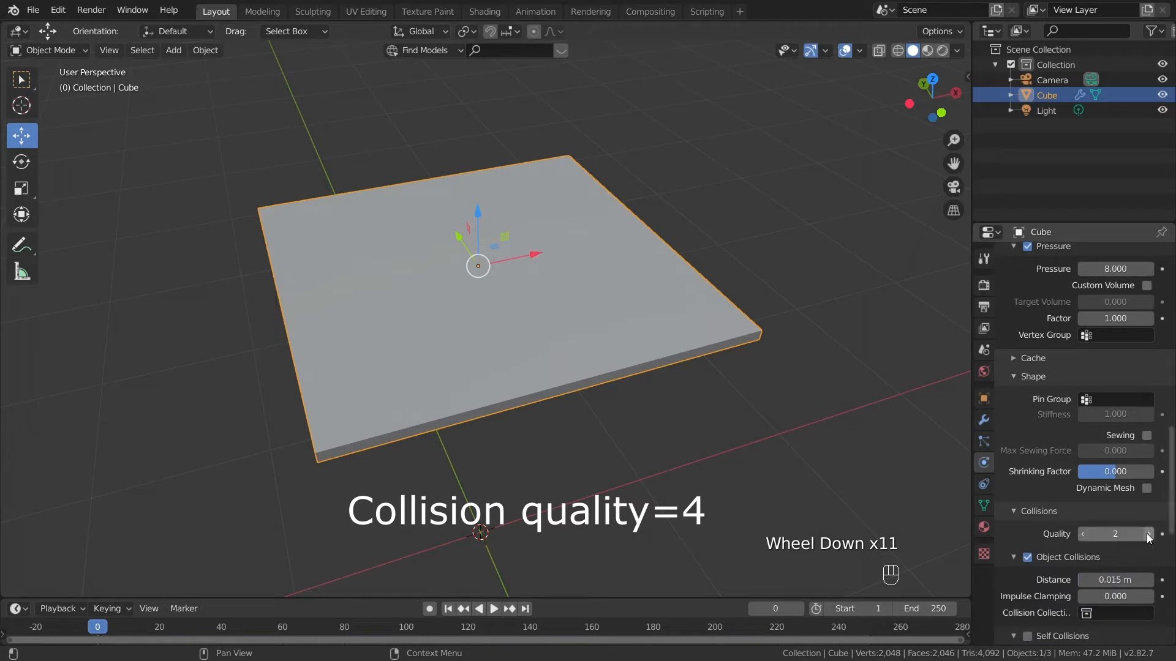
{"action": "scroll", "coordinate": [1151, 498], "scroll_direction": "up", "scroll_amount": 20}
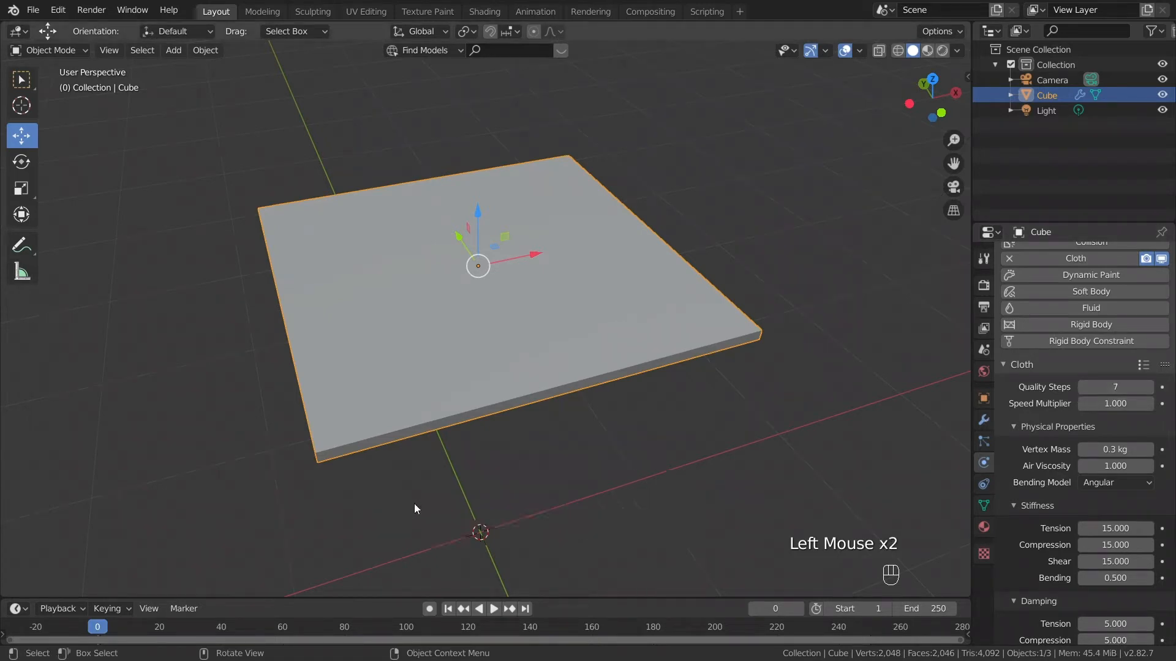
Step: Play the cloth simulation from frame 0 to inflate the slab into a pillow
{"action": "scroll", "coordinate": [770, 292], "scroll_direction": "down", "scroll_amount": 2}
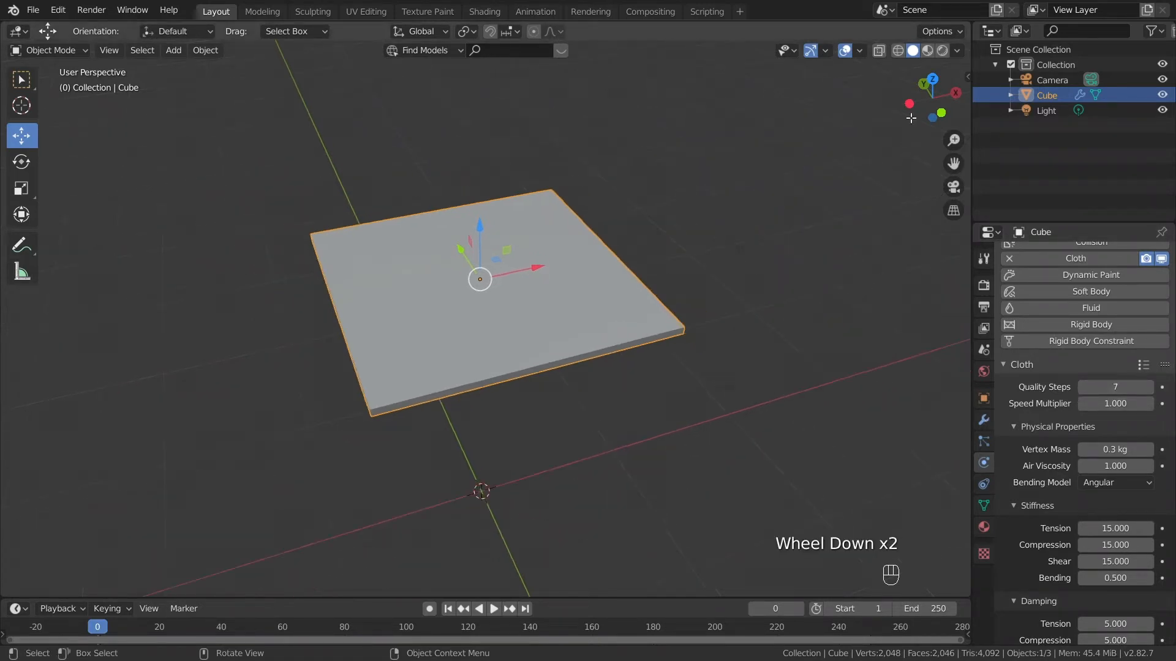
{"action": "left_click_drag", "start_coordinate": [909, 105], "coordinate": [907, 108]}
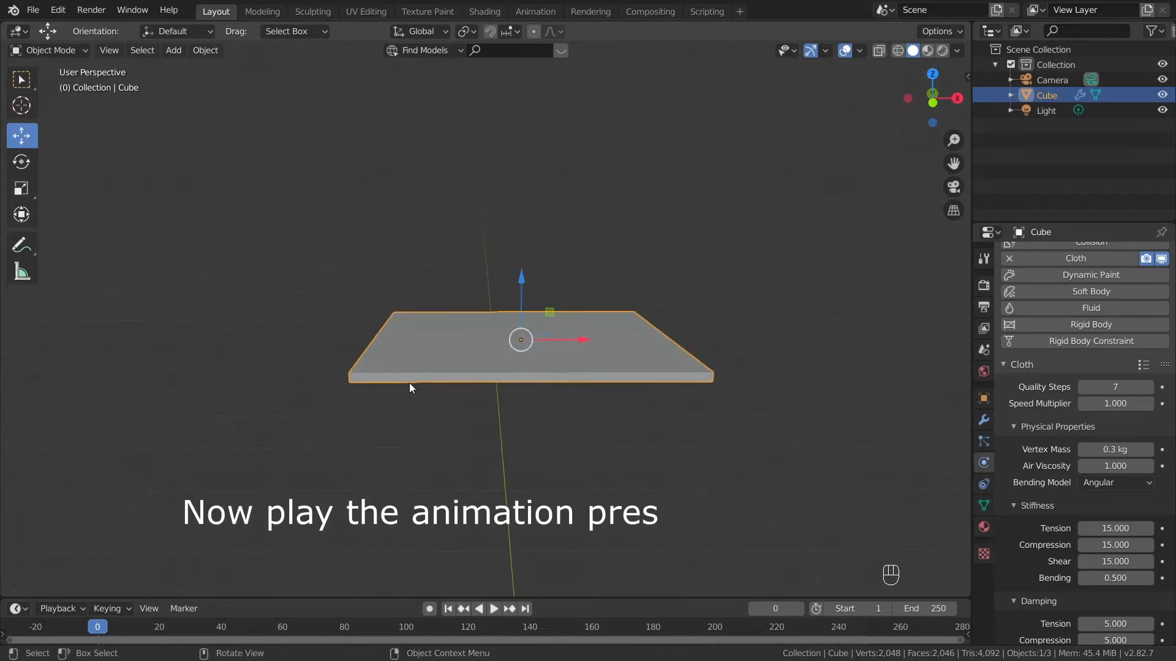
{"action": "left_click", "coordinate": [495, 609]}
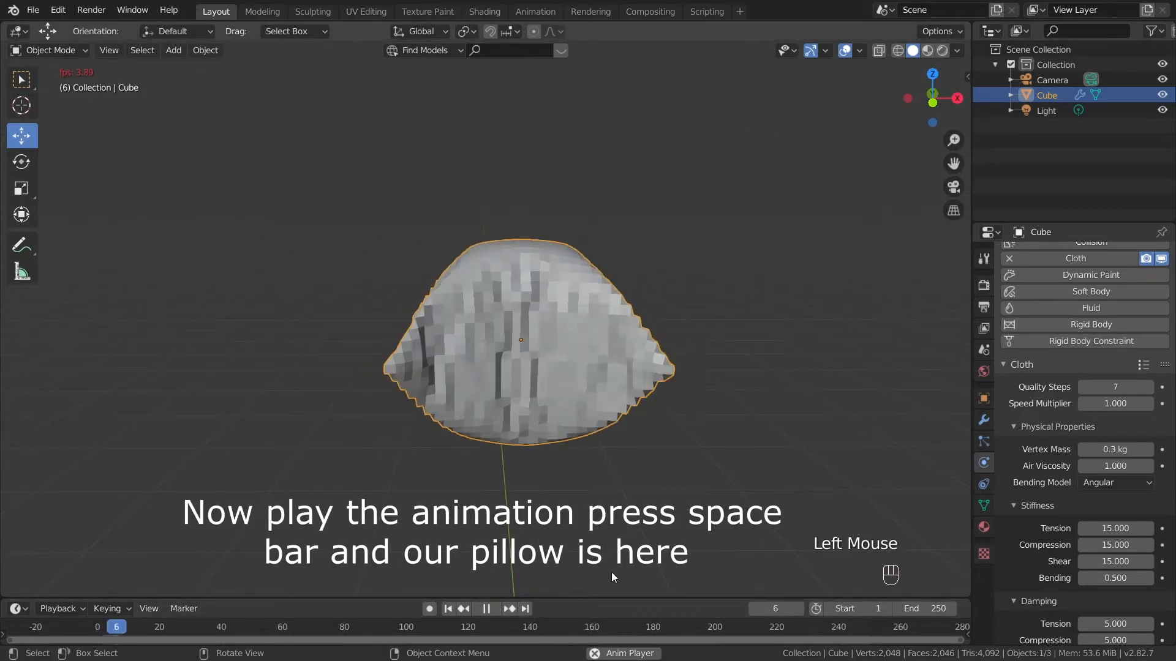
{"action": "left_click", "coordinate": [490, 608]}
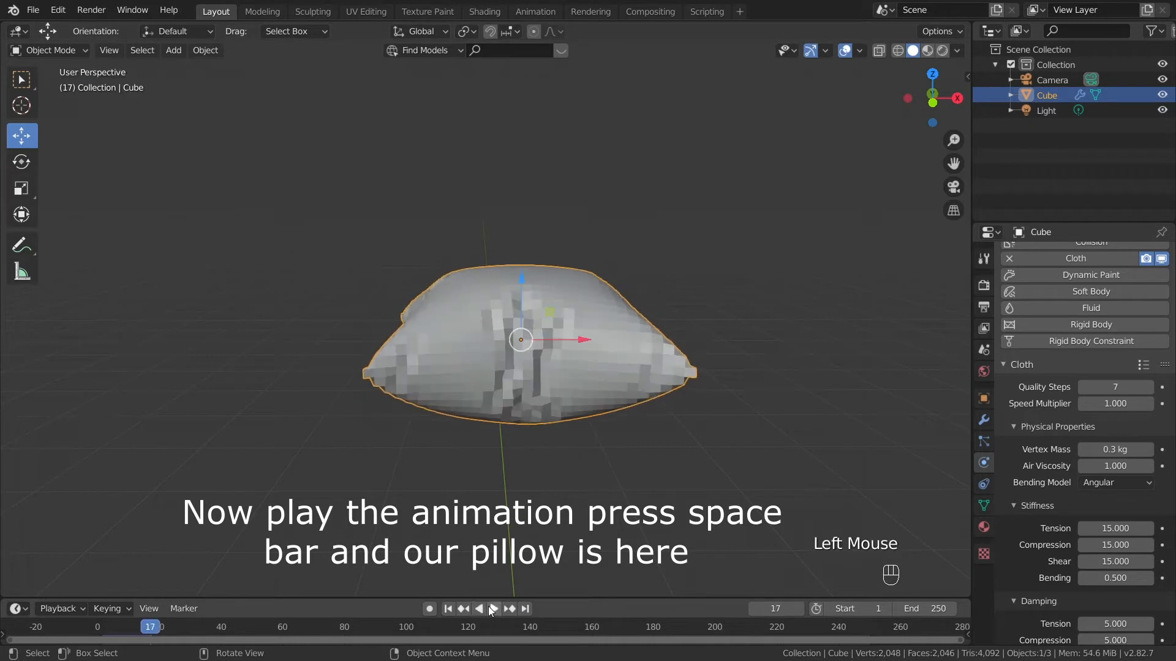
{"action": "left_click", "coordinate": [490, 607]}
{"action": "left_click", "coordinate": [490, 607]}
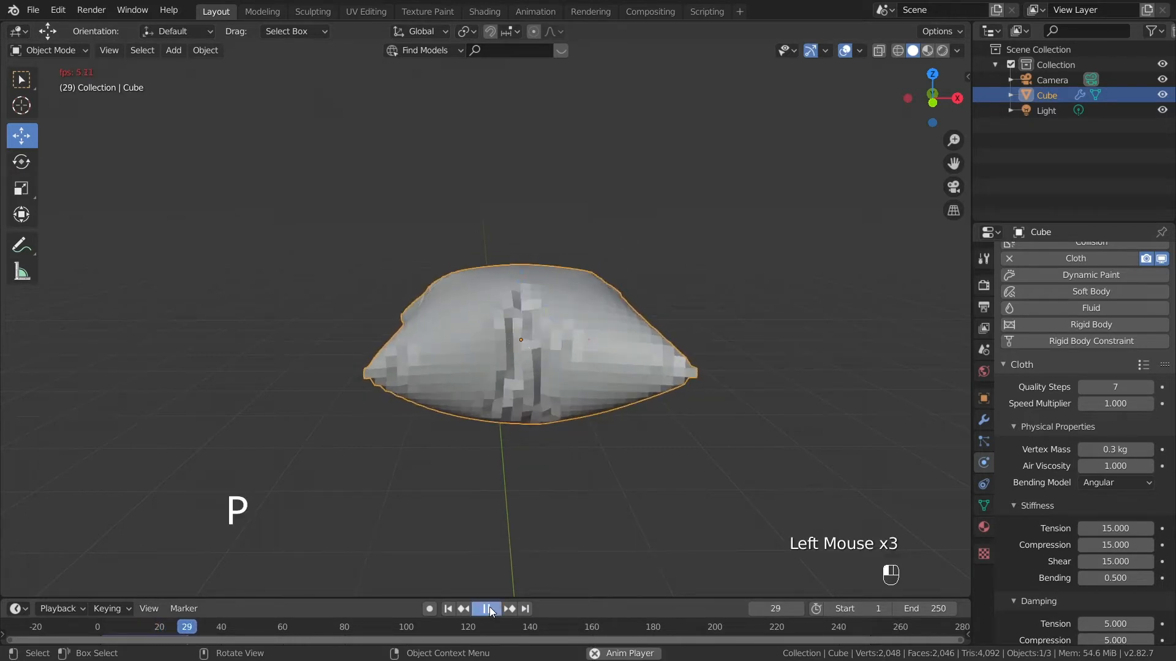
Step: Review the inflated pillow at other frames and from several angles, and settle on frame 32
{"action": "left_click_drag", "start_coordinate": [906, 100], "coordinate": [884, 152]}
{"action": "left_click_drag", "start_coordinate": [181, 625], "coordinate": [287, 628]}
{"action": "left_click", "coordinate": [488, 610]}
{"action": "left_click", "coordinate": [489, 609]}
{"action": "left_click_drag", "start_coordinate": [912, 110], "coordinate": [946, 77]}
{"action": "left_click_drag", "start_coordinate": [295, 631], "coordinate": [206, 626]}
{"action": "left_click_drag", "start_coordinate": [925, 101], "coordinate": [968, 110]}
{"action": "left_click", "coordinate": [197, 631]}
Step: Apply the Cloth modifier and add a Subdivision Surface modifier with its viewport subdivisions raised
{"action": "left_click", "coordinate": [984, 420]}
{"action": "left_click", "coordinate": [1033, 337]}
{"action": "left_click", "coordinate": [1041, 289]}
{"action": "left_click", "coordinate": [824, 503]}
{"action": "left_click", "coordinate": [1070, 424]}
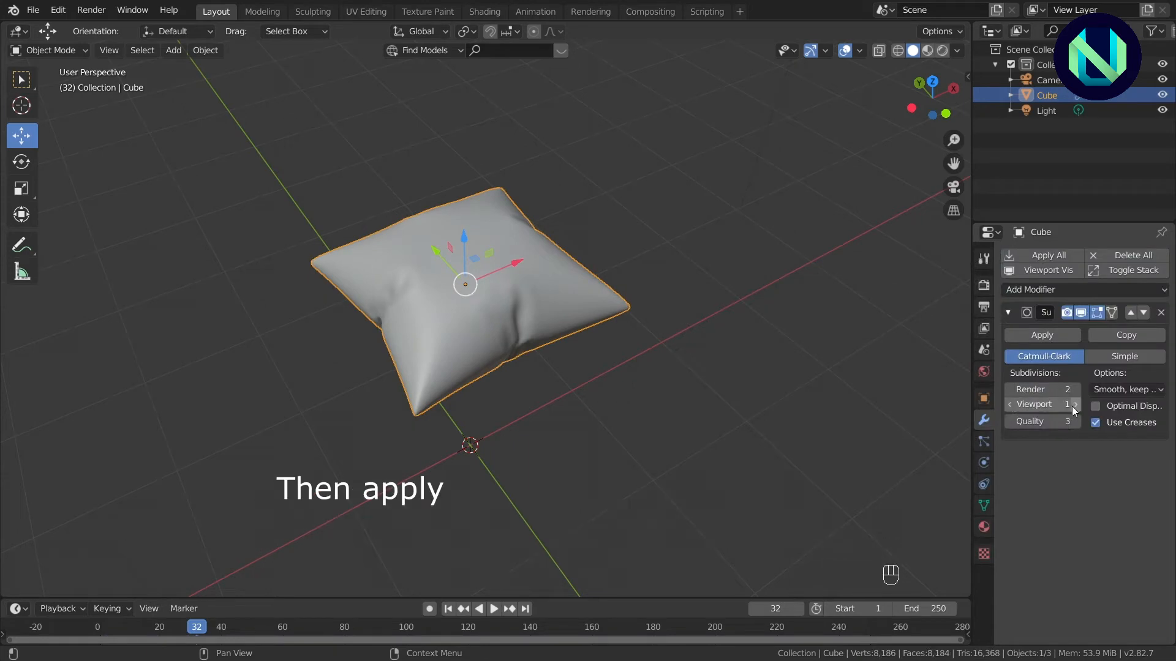
{"action": "left_click", "coordinate": [1009, 312]}
Step: Enter Edit Mode on the pillow and turn on the Subdivision modifier's on-cage display
{"action": "key", "text": "Tab"}
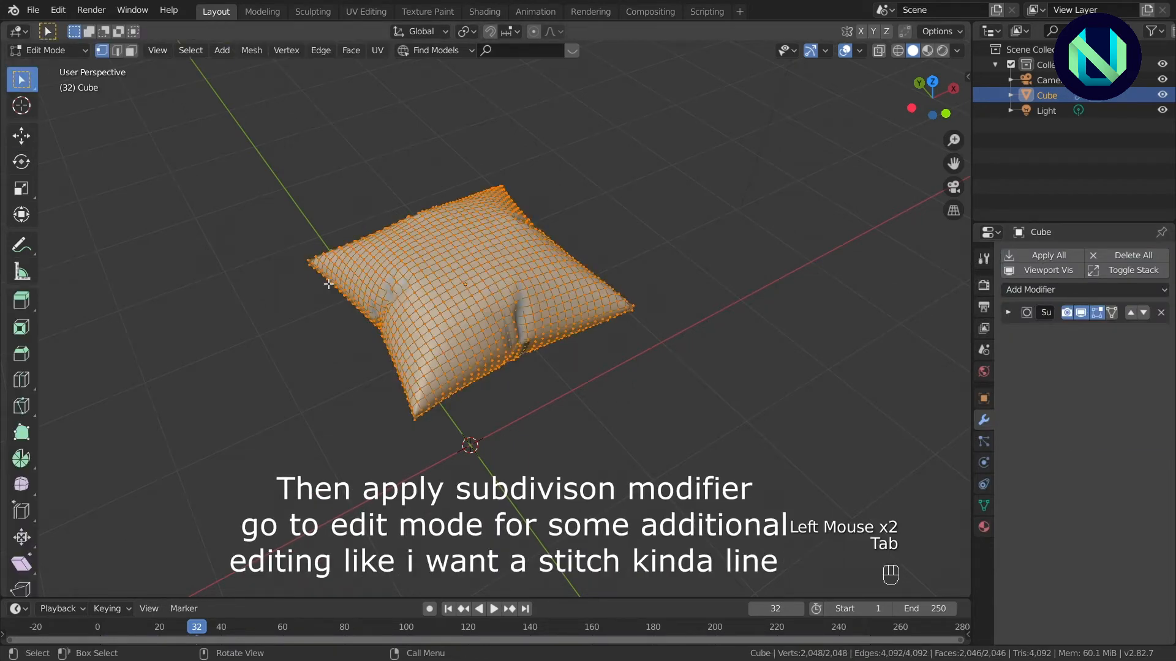
{"action": "scroll", "coordinate": [505, 362], "scroll_direction": "up", "scroll_amount": 2}
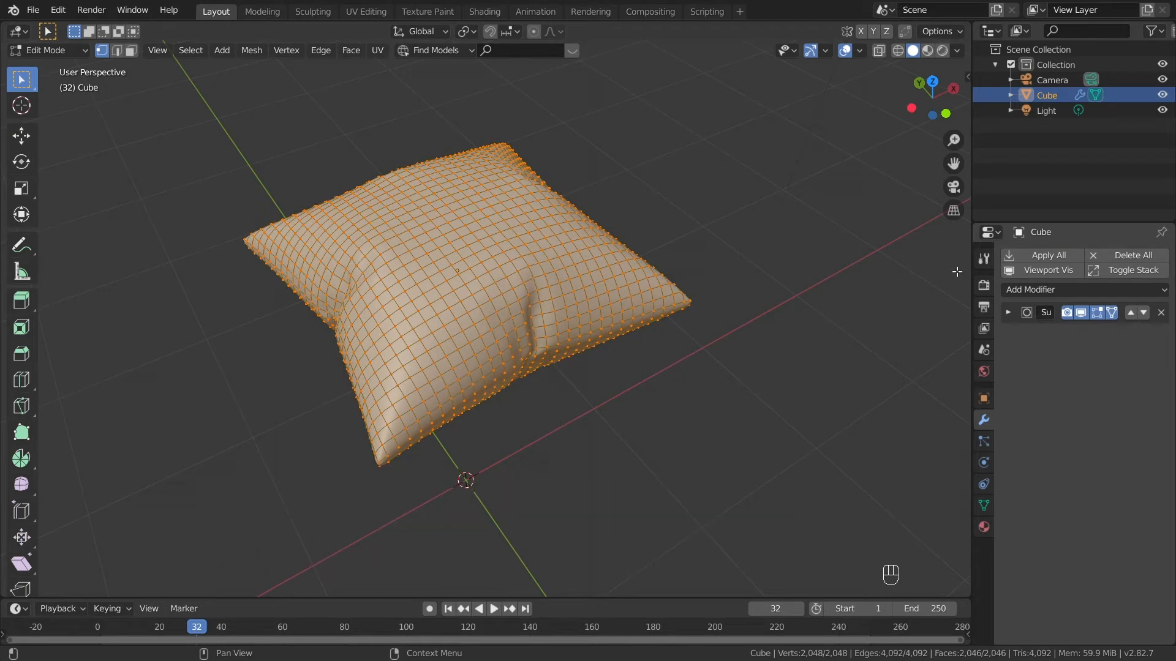
{"action": "left_click_drag", "start_coordinate": [932, 92], "coordinate": [928, 105]}
{"action": "scroll", "coordinate": [532, 452], "scroll_direction": "up", "scroll_amount": 3}
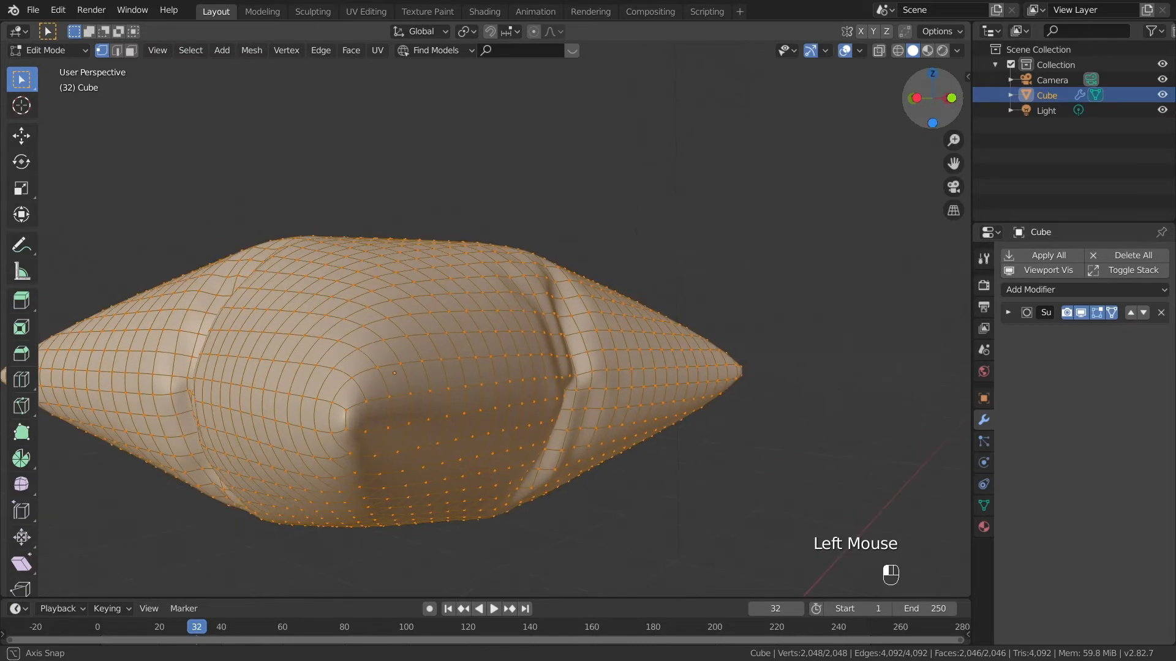
{"action": "left_click", "coordinate": [347, 430]}
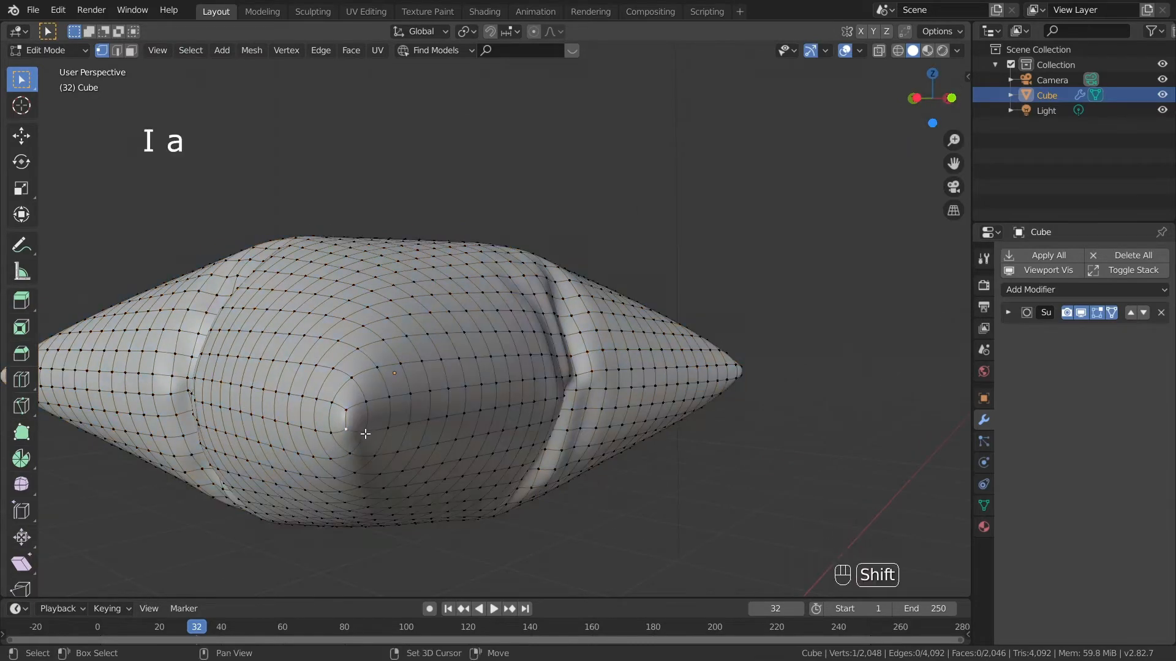
{"action": "key", "text": "ctrl+z"}
{"action": "mouse_move", "coordinate": [919, 106]}
{"action": "left_mouse_down"}
{"action": "mouse_move", "coordinate": [949, 113]}
{"action": "mouse_move", "coordinate": [940, 108]}
{"action": "left_mouse_up"}
{"action": "left_click", "coordinate": [398, 391], "text": "alt+shift"}
{"action": "key", "text": "ctrl+z"}
{"action": "scroll", "coordinate": [551, 392], "scroll_direction": "down", "scroll_amount": 4}
{"action": "left_click", "coordinate": [637, 441], "text": "alt+shift"}
{"action": "key", "text": "ctrl+z"}
Step: Select the horizontal middle edge loop around the pillow's sides and bevel it narrowly into two parallel loops
{"action": "left_click", "coordinate": [646, 430], "text": "alt+shift"}
{"action": "scroll", "coordinate": [650, 422], "scroll_direction": "down", "scroll_amount": 2}
{"action": "scroll", "coordinate": [572, 403], "scroll_direction": "down", "scroll_amount": 2}
{"action": "key", "text": "ctrl+b"}
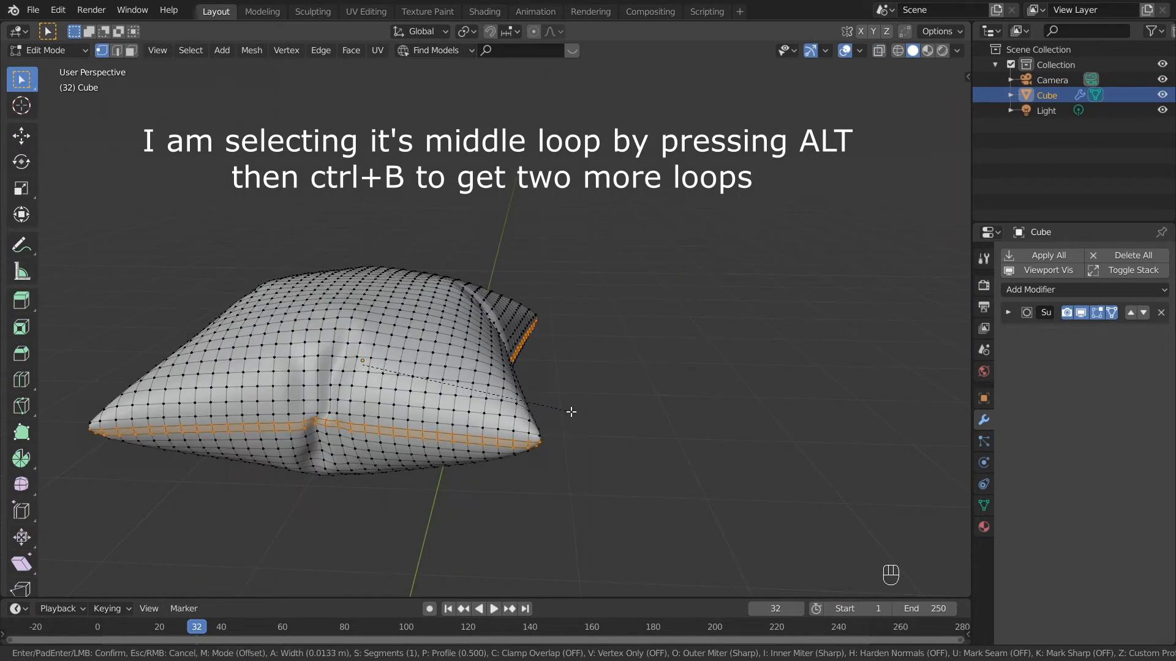
{"action": "left_click", "coordinate": [570, 412]}
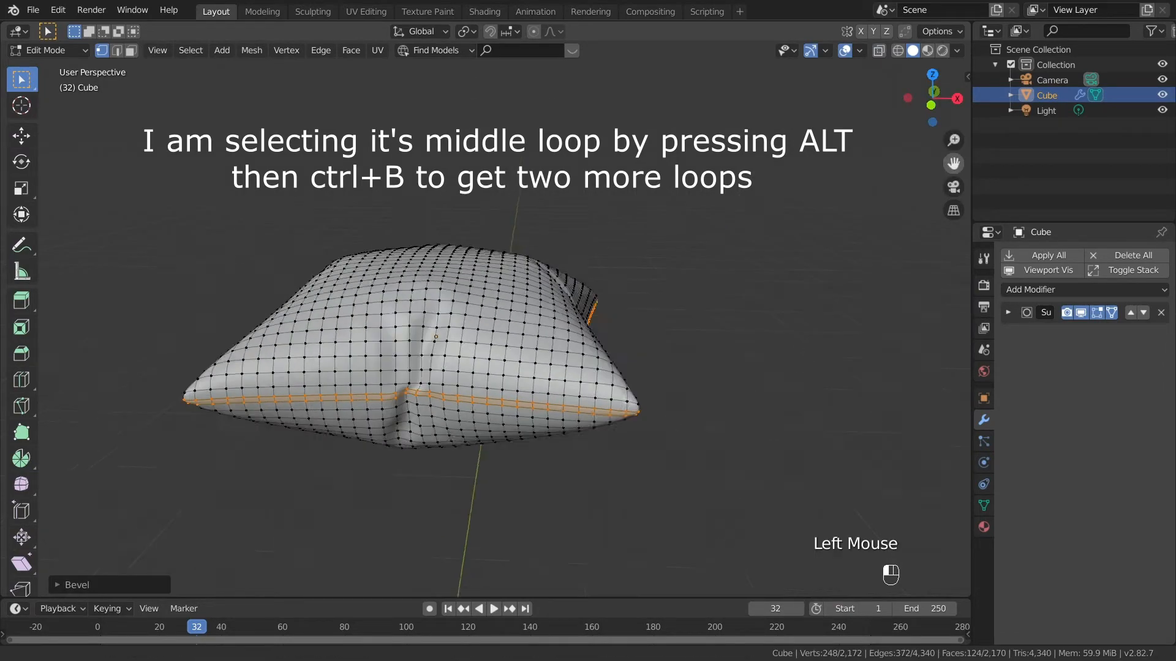
Step: Add a loop cut between the two bevelled loops and scale it to form a stitch line around the pillow
{"action": "key", "text": "ctrl+r"}
{"action": "left_click", "coordinate": [612, 429]}
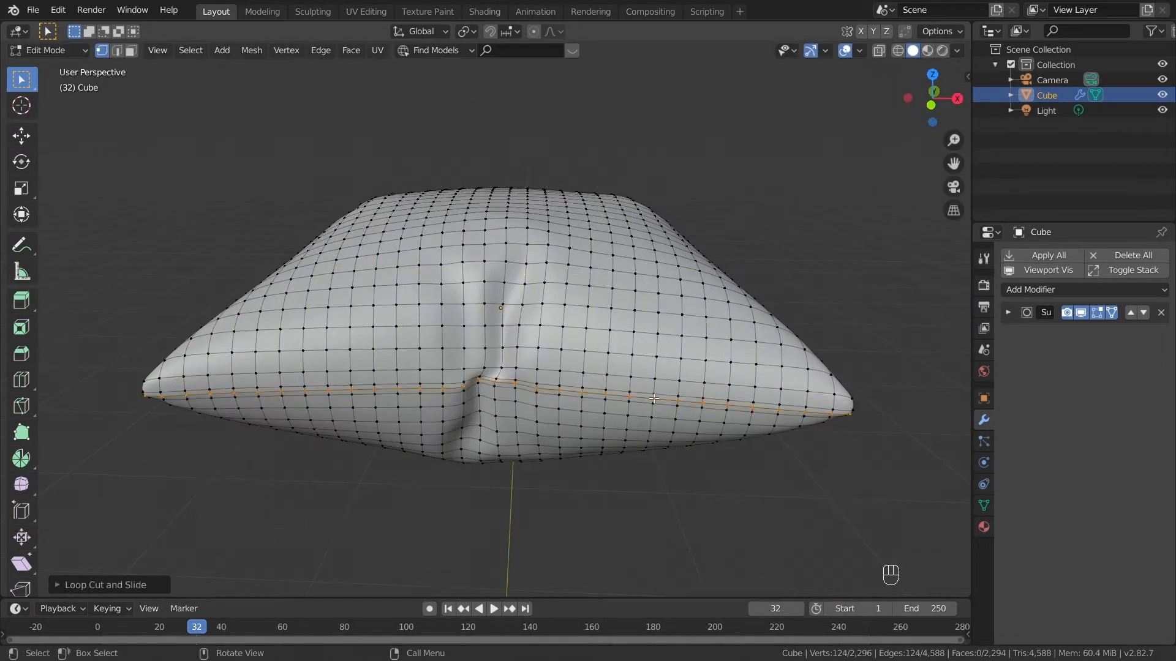
{"action": "key", "text": "s"}
{"action": "left_click", "coordinate": [651, 397]}
Step: Return to Object Mode and move the finished cushion aside along the Y axis, away from the world origin
{"action": "left_click_drag", "start_coordinate": [937, 91], "coordinate": [840, 205]}
{"action": "scroll", "coordinate": [661, 362], "scroll_direction": "down", "scroll_amount": 3}
{"action": "key", "text": "Tab"}
{"action": "left_click_drag", "start_coordinate": [932, 98], "coordinate": [971, 205]}
{"action": "scroll", "coordinate": [372, 351], "scroll_direction": "down", "scroll_amount": 3}
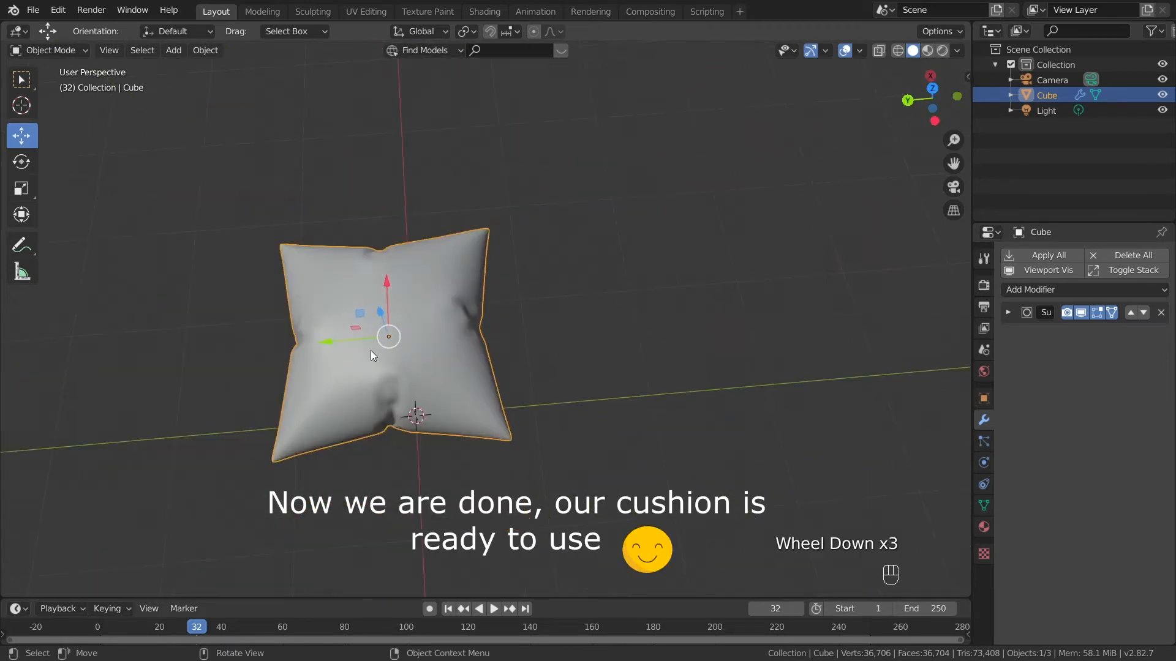
{"action": "left_click_drag", "start_coordinate": [333, 341], "coordinate": [57, 386]}
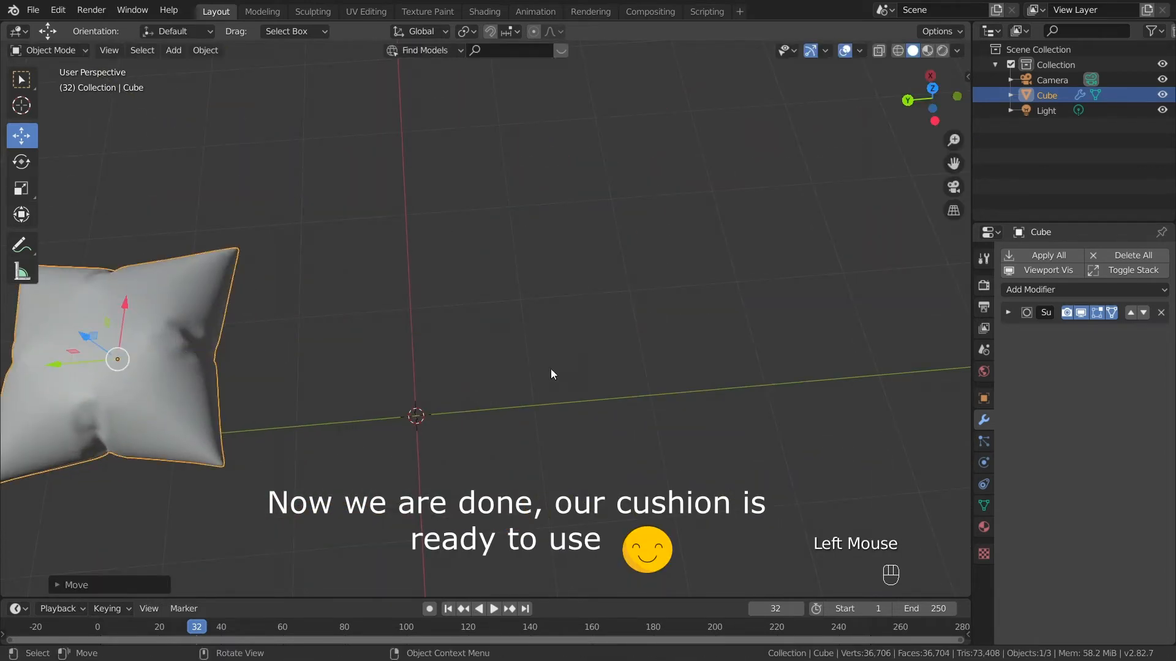
{"action": "scroll", "coordinate": [554, 371], "scroll_direction": "down", "scroll_amount": 4}
{"action": "left_click_drag", "start_coordinate": [237, 344], "coordinate": [203, 345]}
{"action": "scroll", "coordinate": [340, 346], "scroll_direction": "up", "scroll_amount": 4}
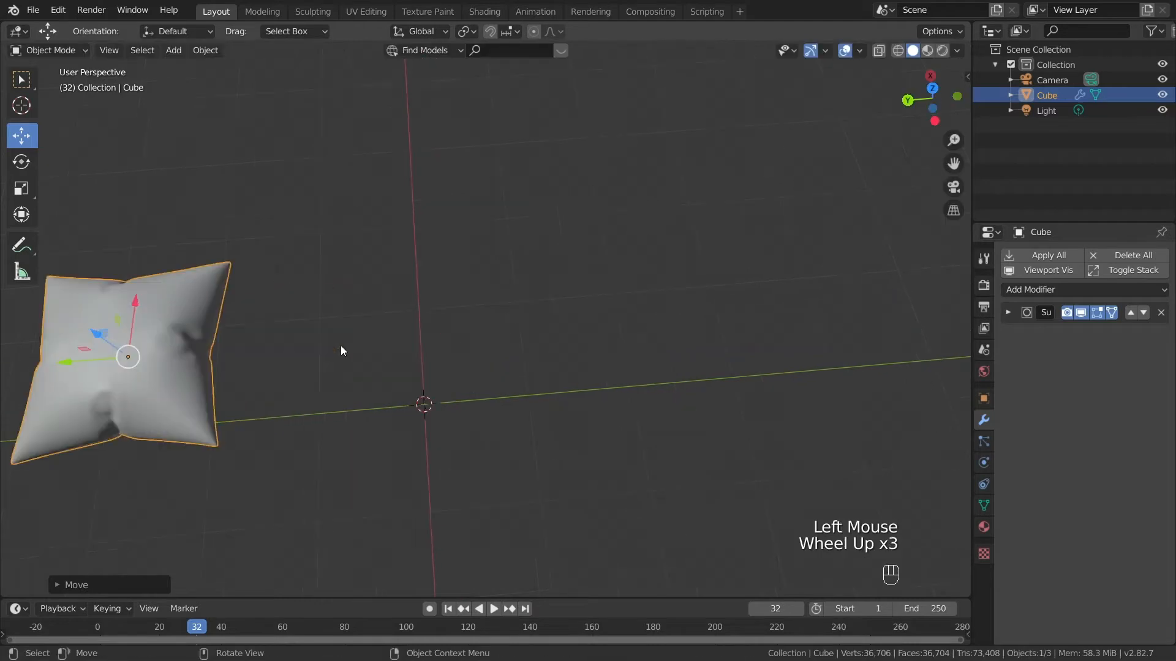
Step: Add a new mesh cube at the origin and flatten it into a thin slab by scaling along the Z axis
{"action": "left_click_drag", "start_coordinate": [904, 115], "coordinate": [870, 128]}
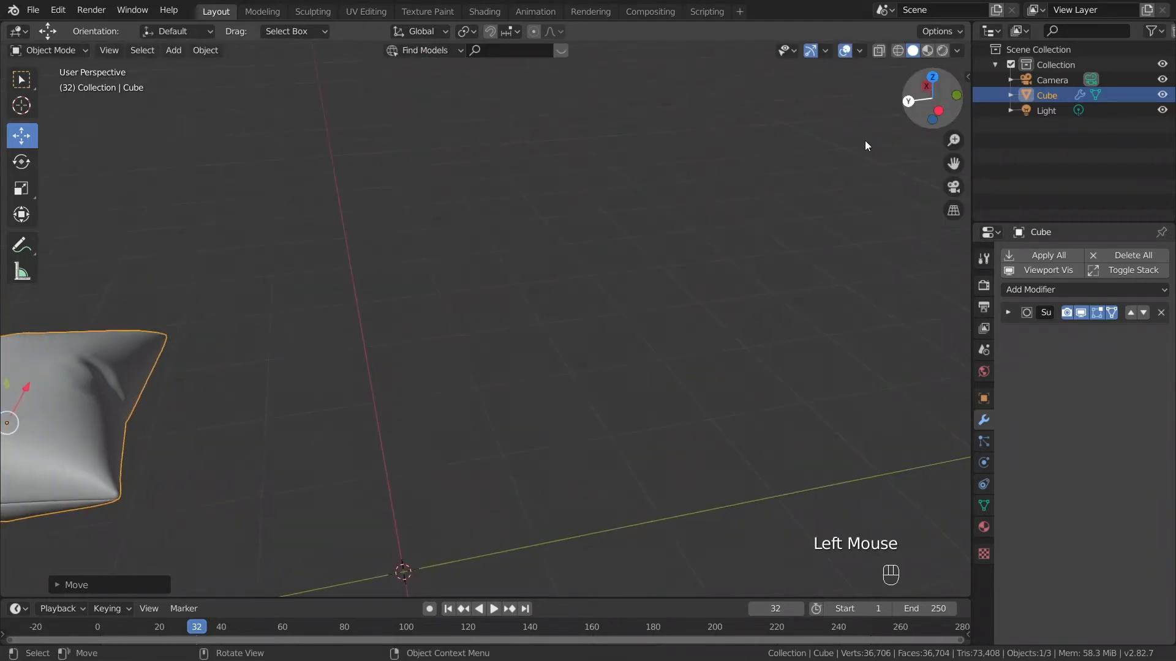
{"action": "scroll", "coordinate": [398, 358], "scroll_direction": "down", "scroll_amount": 3}
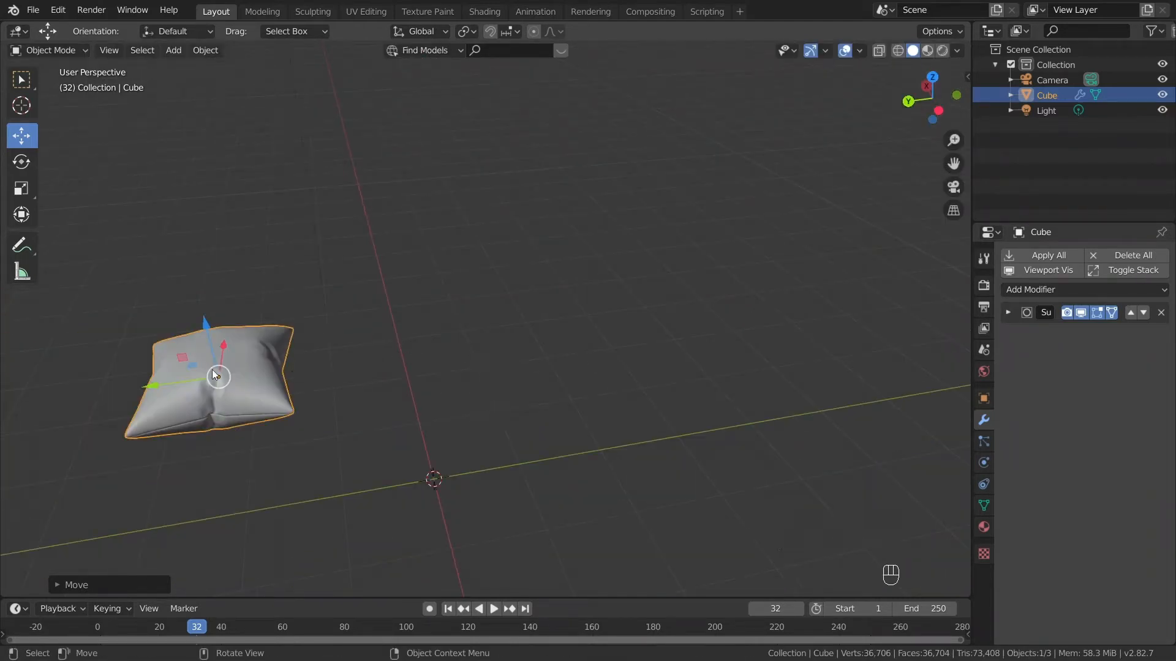
{"action": "left_click_drag", "start_coordinate": [920, 113], "coordinate": [931, 87]}
{"action": "left_click", "coordinate": [174, 51]}
{"action": "mouse_move", "coordinate": [193, 67]}
{"action": "left_click", "coordinate": [311, 83]}
{"action": "scroll", "coordinate": [546, 402], "scroll_direction": "down", "scroll_amount": 3}
{"action": "key", "text": "s"}
{"action": "key", "text": "z"}
{"action": "left_click", "coordinate": [453, 441]}
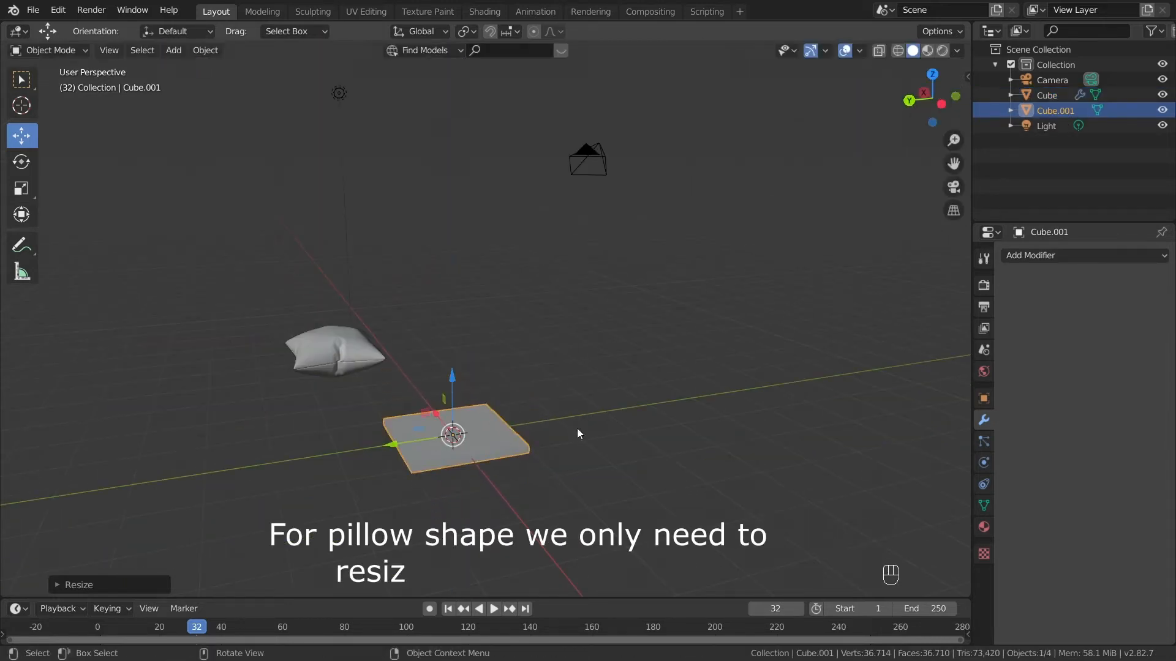
Step: Thin the slab further by scaling it along the Z axis and apply its scale
{"action": "scroll", "coordinate": [603, 325], "scroll_direction": "up", "scroll_amount": 7}
{"action": "key", "text": "s"}
{"action": "key", "text": "z"}
{"action": "left_click", "coordinate": [627, 344]}
{"action": "left_click", "coordinate": [957, 51]}
{"action": "scroll", "coordinate": [667, 265], "scroll_direction": "up", "scroll_amount": 1}
{"action": "left_click_drag", "start_coordinate": [940, 101], "coordinate": [907, 105]}
{"action": "mouse_move", "coordinate": [940, 104]}
{"action": "left_mouse_down"}
{"action": "mouse_move", "coordinate": [910, 107]}
{"action": "mouse_move", "coordinate": [934, 111]}
{"action": "mouse_move", "coordinate": [933, 86]}
{"action": "mouse_move", "coordinate": [934, 104]}
{"action": "left_mouse_up"}
{"action": "key", "text": "s"}
{"action": "key", "text": "z"}
{"action": "left_click", "coordinate": [646, 283]}
{"action": "scroll", "coordinate": [628, 329], "scroll_direction": "up", "scroll_amount": 2}
{"action": "scroll", "coordinate": [581, 292], "scroll_direction": "down", "scroll_amount": 2}
{"action": "key", "text": "ctrl+a"}
{"action": "left_click", "coordinate": [581, 292]}
Step: Subdivide the slab in Edit Mode with 50 loop cuts in one direction and 30 in the other
{"action": "scroll", "coordinate": [588, 289], "scroll_direction": "down", "scroll_amount": 2}
{"action": "key", "text": "Tab"}
{"action": "key", "text": "ctrl+r"}
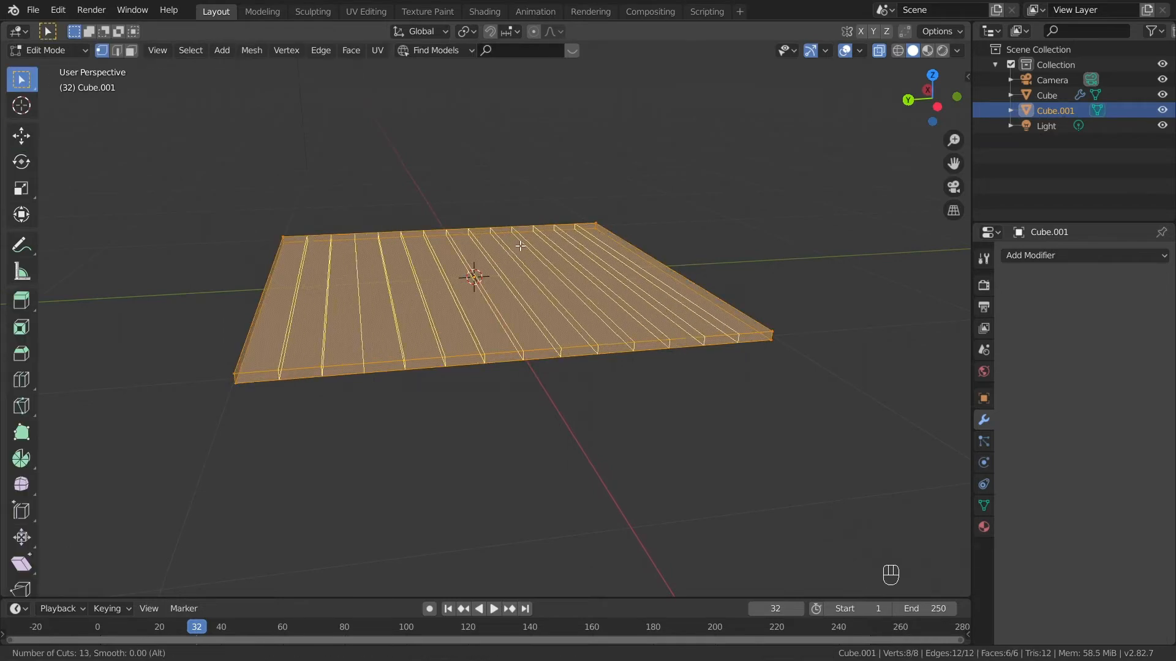
{"action": "scroll", "coordinate": [521, 245], "scroll_direction": "up", "scroll_amount": 20}
{"action": "left_click", "coordinate": [521, 246]}
{"action": "right_click", "coordinate": [520, 246]}
{"action": "left_click", "coordinate": [63, 588]}
{"action": "left_click", "coordinate": [206, 464]}
{"action": "type", "text": "30"}
{"action": "key", "text": "Return"}
{"action": "left_click", "coordinate": [60, 443]}
Step: Select the slab's whole mesh, rescale it, and return to Object Mode with X-ray display off
{"action": "left_click_drag", "start_coordinate": [932, 95], "coordinate": [917, 125]}
{"action": "key", "text": "a"}
{"action": "key", "text": "s"}
{"action": "scroll", "coordinate": [722, 268], "scroll_direction": "up", "scroll_amount": 3}
{"action": "left_click", "coordinate": [759, 271]}
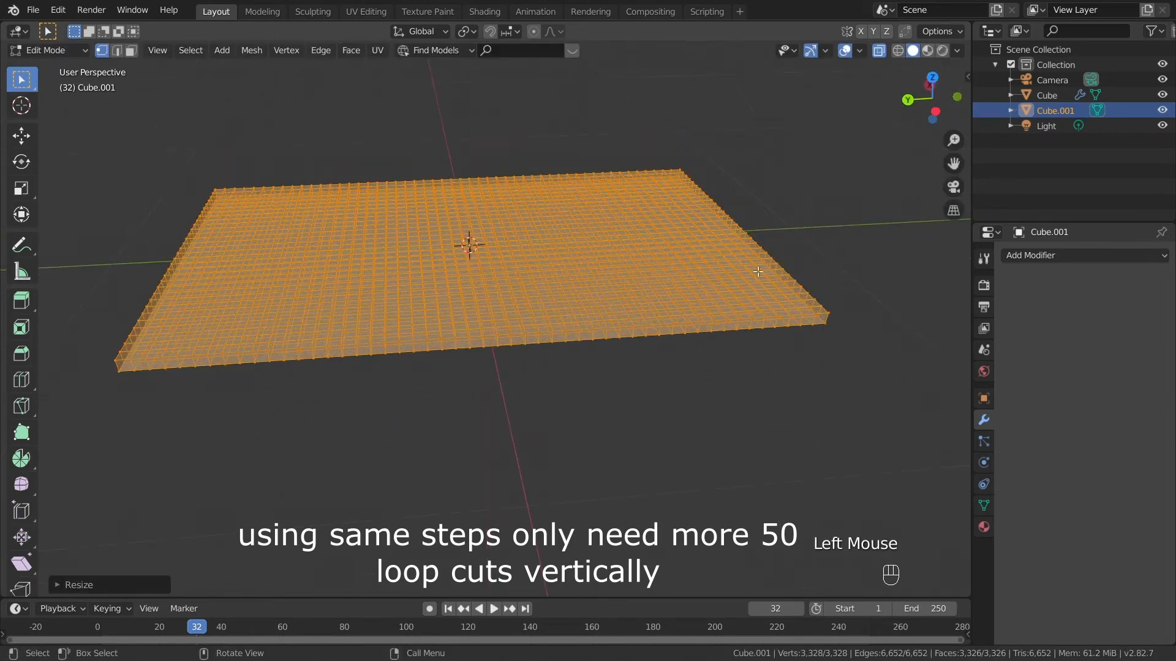
{"action": "key", "text": "Tab"}
{"action": "left_click", "coordinate": [880, 52]}
{"action": "scroll", "coordinate": [608, 356], "scroll_direction": "down", "scroll_amount": 1}
Step: Enable Cloth physics on the slab, go to frame 0, and turn on Pressure with a value of 8
{"action": "left_click", "coordinate": [984, 463]}
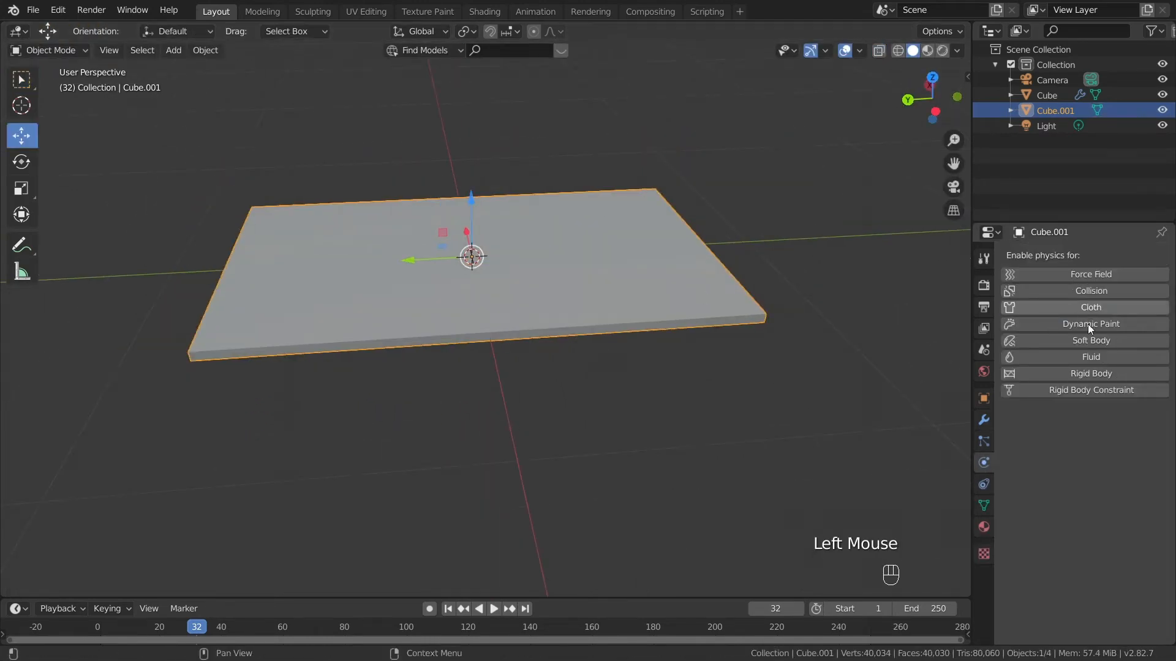
{"action": "left_click", "coordinate": [1091, 307]}
{"action": "left_click", "coordinate": [98, 627]}
{"action": "scroll", "coordinate": [1033, 540], "scroll_direction": "down", "scroll_amount": 15}
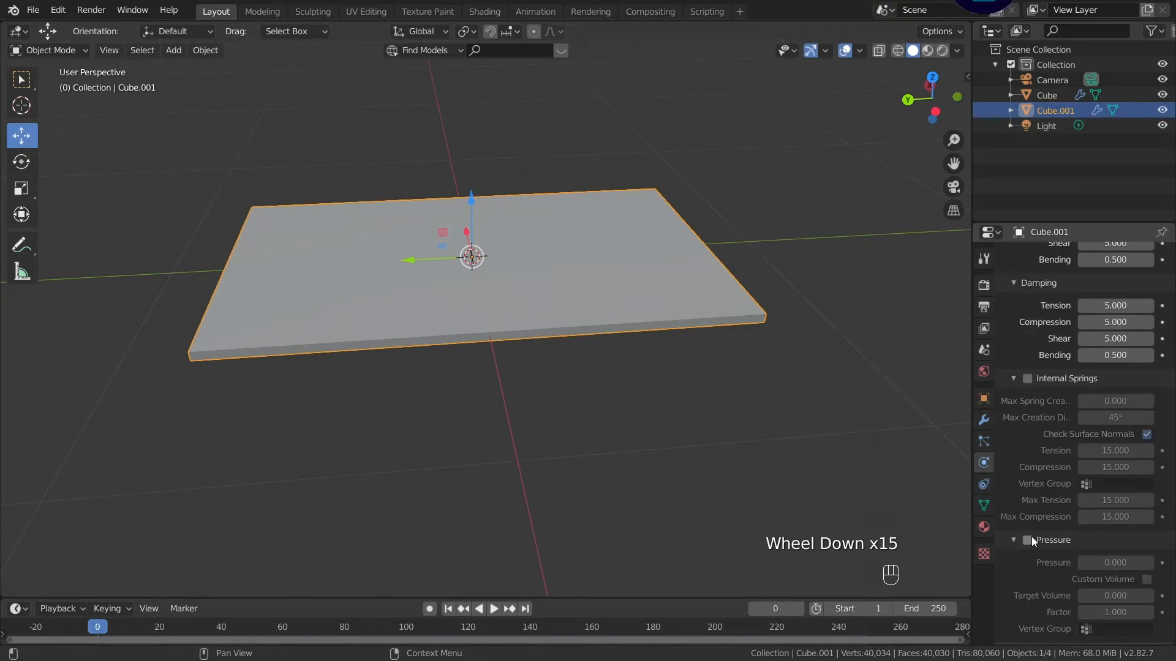
{"action": "left_click", "coordinate": [1030, 541]}
{"action": "scroll", "coordinate": [1041, 533], "scroll_direction": "down", "scroll_amount": 4}
{"action": "left_click", "coordinate": [1099, 465]}
{"action": "type", "text": "5"}
{"action": "key", "text": "Return"}
Step: Set the cloth collision quality to 4 and lower the gravity field weight to zero
{"action": "scroll", "coordinate": [1100, 533], "scroll_direction": "down", "scroll_amount": 11}
{"action": "type", "text": "4"}
{"action": "key", "text": "Return"}
{"action": "scroll", "coordinate": [1113, 477], "scroll_direction": "down", "scroll_amount": 7}
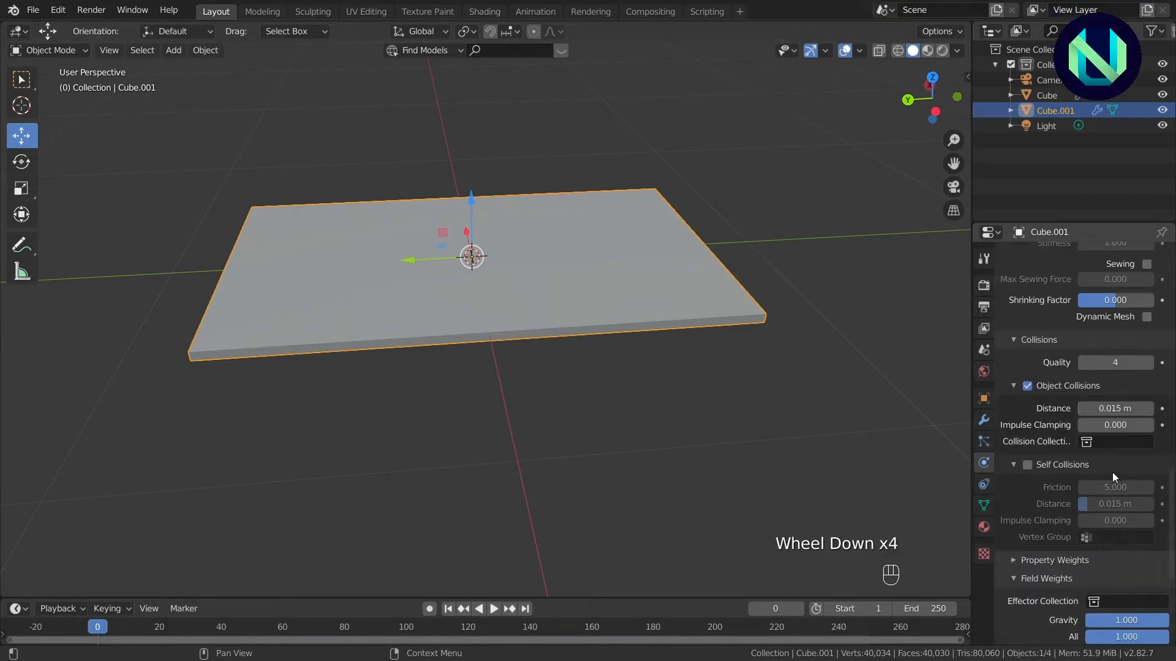
{"action": "left_click_drag", "start_coordinate": [1124, 546], "coordinate": [1049, 546]}
Step: Raise the cloth quality steps to 8 and run the simulation to inflate the slab
{"action": "scroll", "coordinate": [1049, 360], "scroll_direction": "up", "scroll_amount": 20}
{"action": "left_click", "coordinate": [1149, 387]}
{"action": "left_click", "coordinate": [1150, 387]}
{"action": "left_click", "coordinate": [1149, 387]}
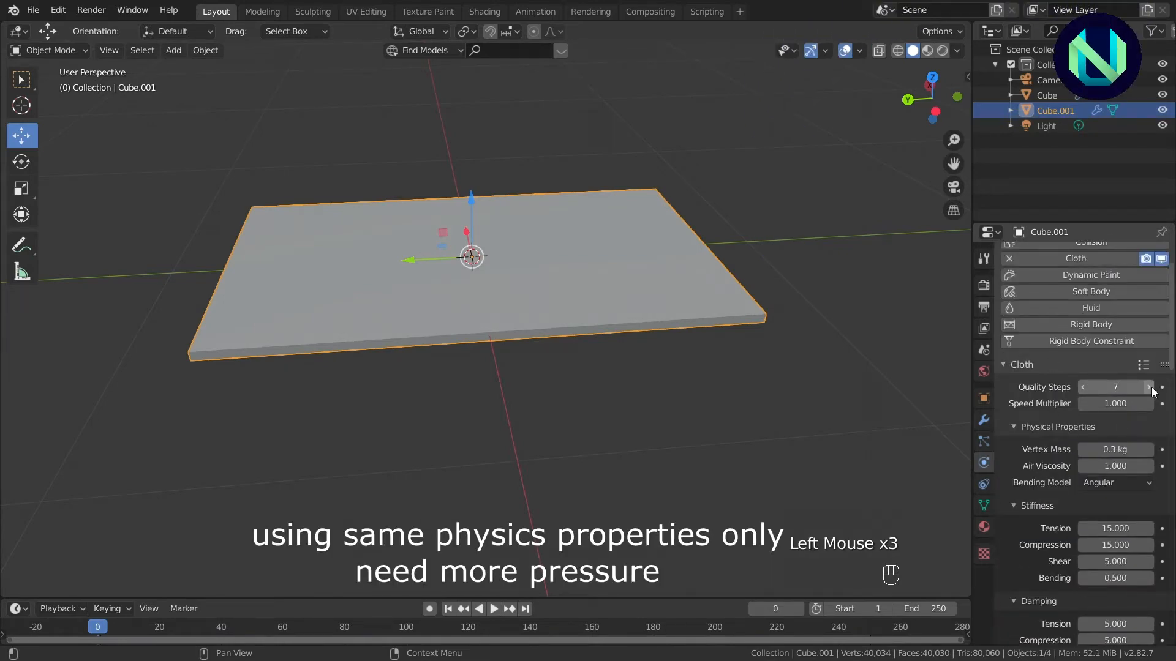
{"action": "left_click", "coordinate": [494, 608]}
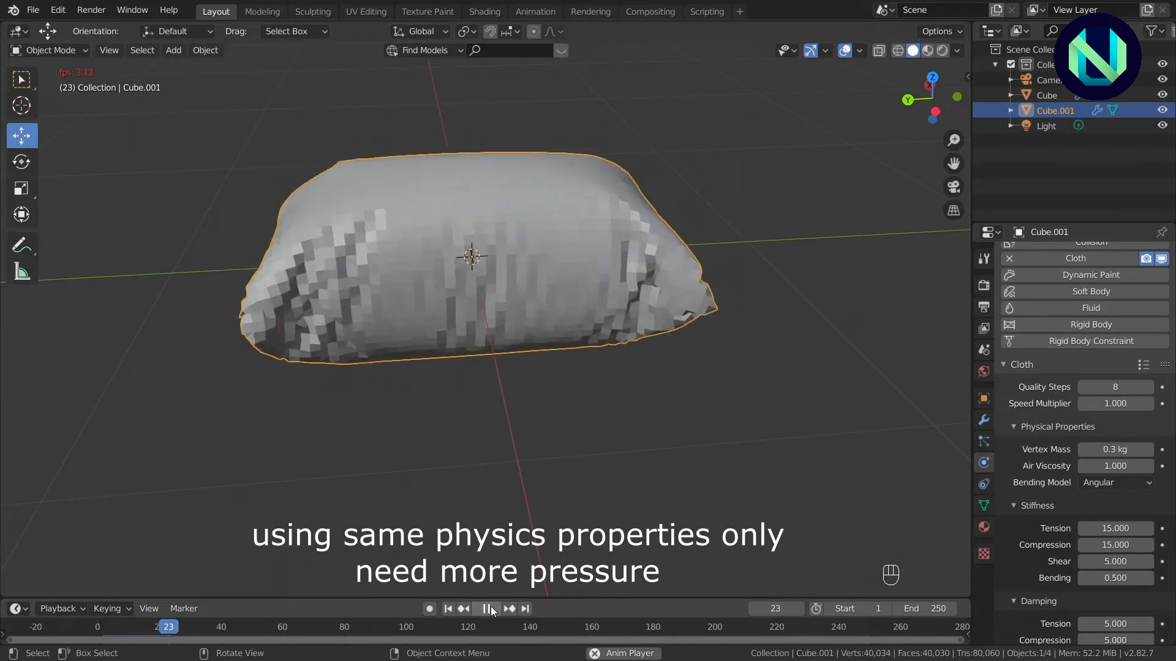
{"action": "left_click", "coordinate": [493, 610]}
Step: Go back to an early frame and replay the simulation to inspect the pillow's shape from above
{"action": "left_click_drag", "start_coordinate": [932, 101], "coordinate": [986, 131]}
{"action": "left_click_drag", "start_coordinate": [201, 629], "coordinate": [131, 631]}
{"action": "left_click", "coordinate": [489, 611]}
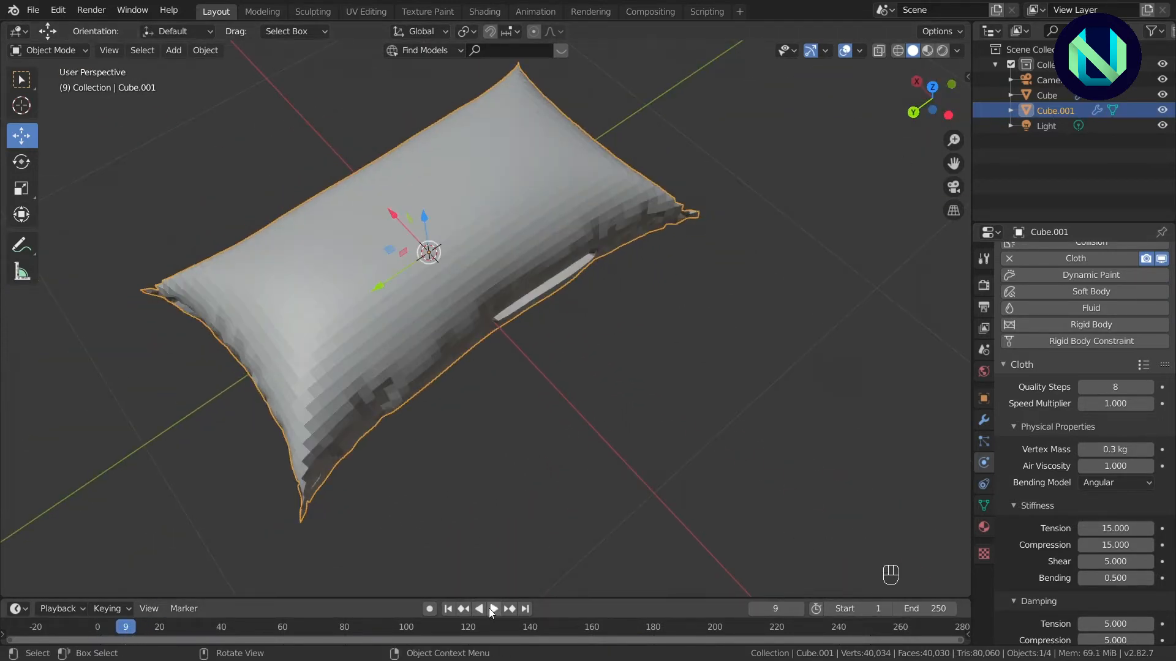
{"action": "left_click", "coordinate": [128, 631]}
{"action": "left_click", "coordinate": [489, 609]}
Step: Apply smooth shading to the inflated rectangular pillow
{"action": "left_click_drag", "start_coordinate": [930, 104], "coordinate": [993, 24]}
{"action": "right_click", "coordinate": [836, 177]}
{"action": "scroll", "coordinate": [443, 312], "scroll_direction": "up", "scroll_amount": 1}
{"action": "scroll", "coordinate": [1135, 556], "scroll_direction": "down", "scroll_amount": 15}
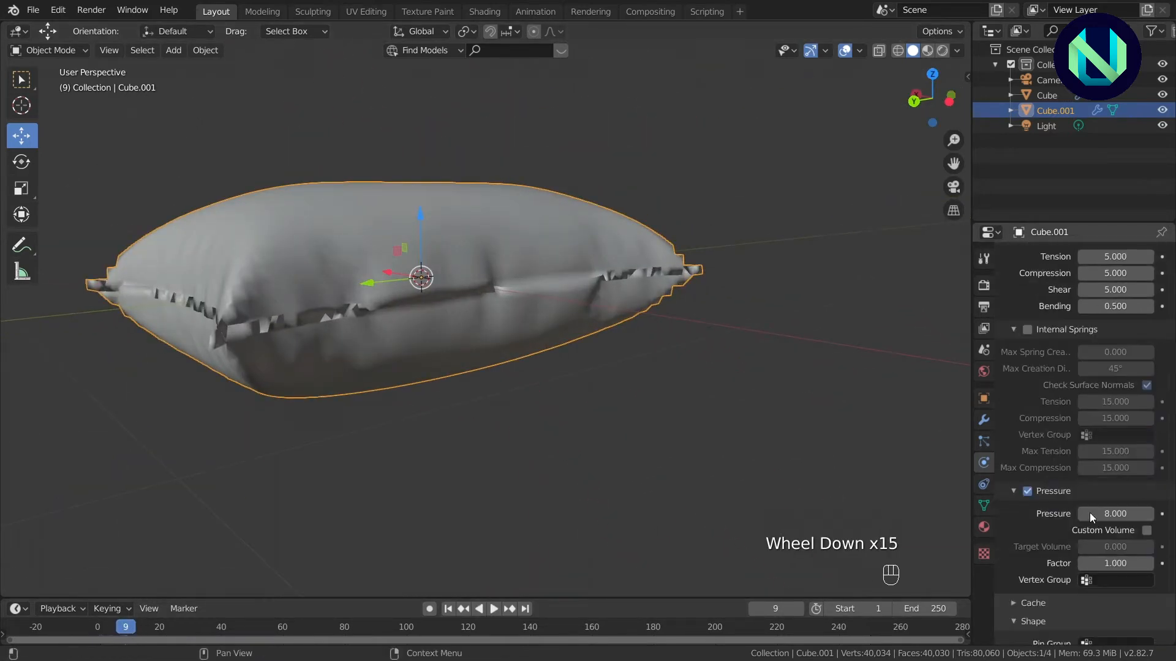
Step: Replay the simulation on the smooth-shaded pillow and step back to frame 19
{"action": "left_click_drag", "start_coordinate": [126, 628], "coordinate": [178, 610]}
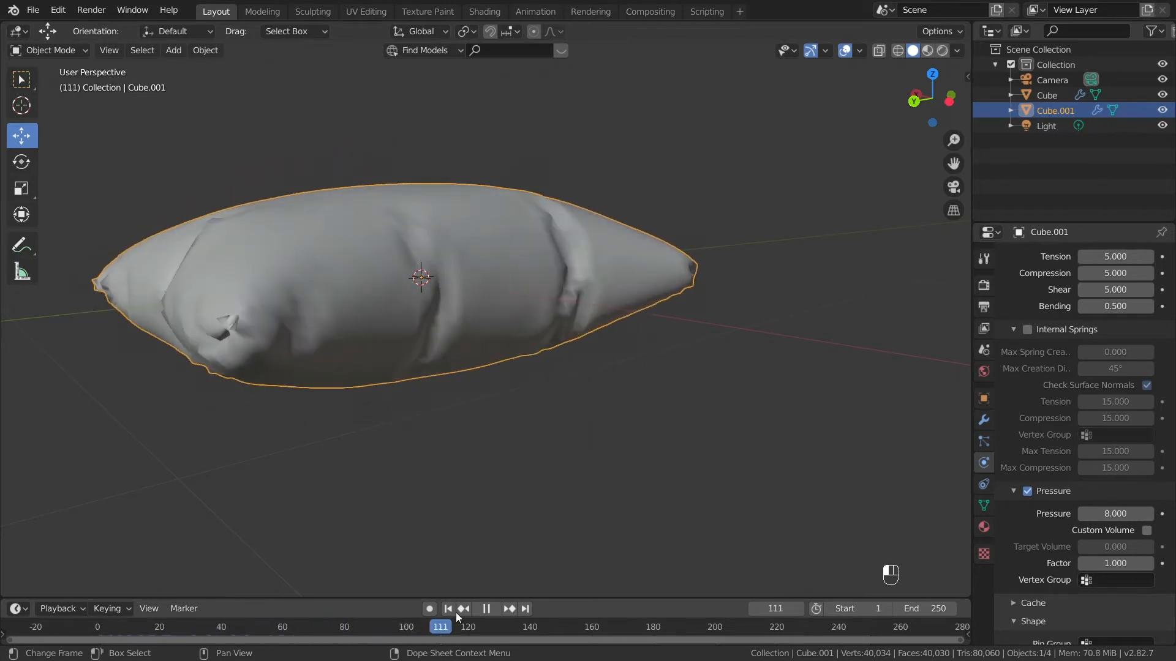
{"action": "key", "text": "space"}
{"action": "left_click", "coordinate": [181, 622]}
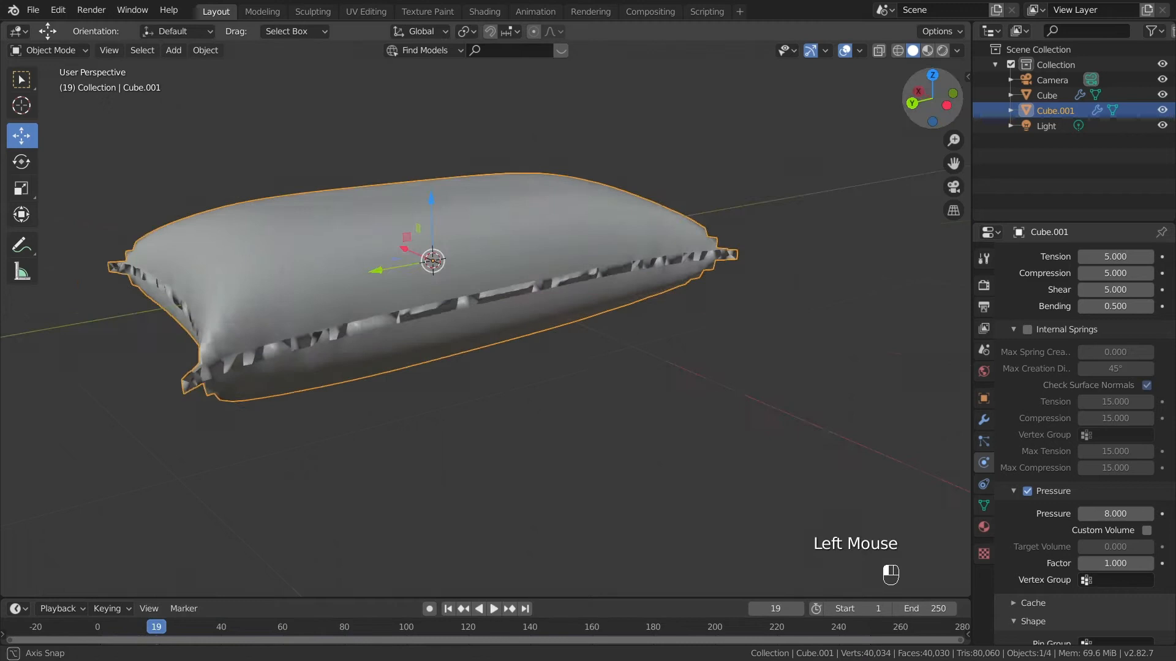
Step: Increase the cloth pressure to 10, rerun the simulation, and stop it at frame 43
{"action": "double_click", "coordinate": [1114, 514]}
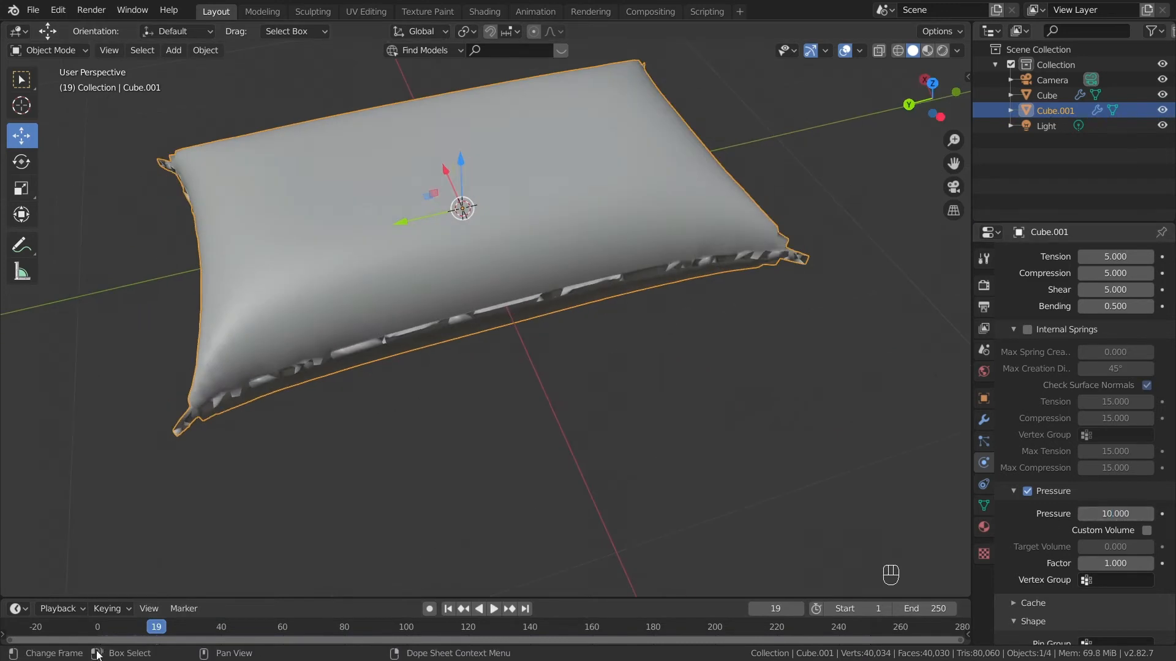
{"action": "left_click", "coordinate": [493, 609]}
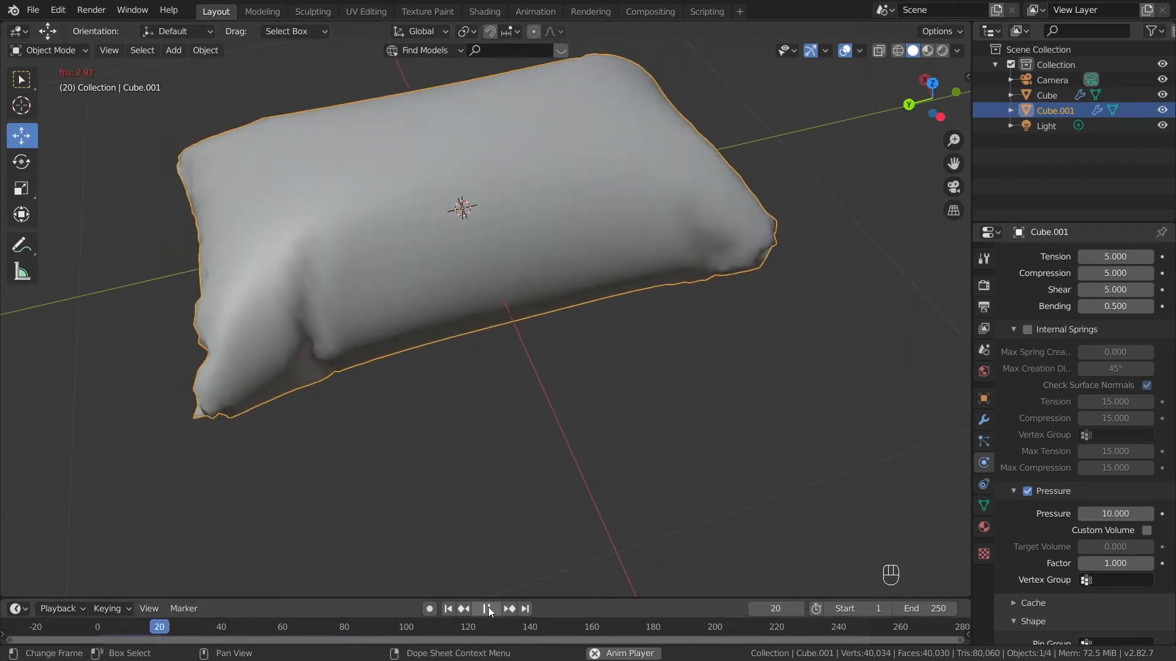
{"action": "left_click", "coordinate": [489, 612]}
{"action": "mouse_move", "coordinate": [932, 98]}
{"action": "left_mouse_down"}
{"action": "mouse_move", "coordinate": [932, 55]}
{"action": "mouse_move", "coordinate": [826, 67]}
{"action": "mouse_move", "coordinate": [1065, 55]}
{"action": "mouse_move", "coordinate": [937, 101]}
{"action": "left_mouse_up"}
{"action": "scroll", "coordinate": [522, 259], "scroll_direction": "down", "scroll_amount": 5}
{"action": "right_click", "coordinate": [524, 261]}
{"action": "left_click", "coordinate": [524, 262]}
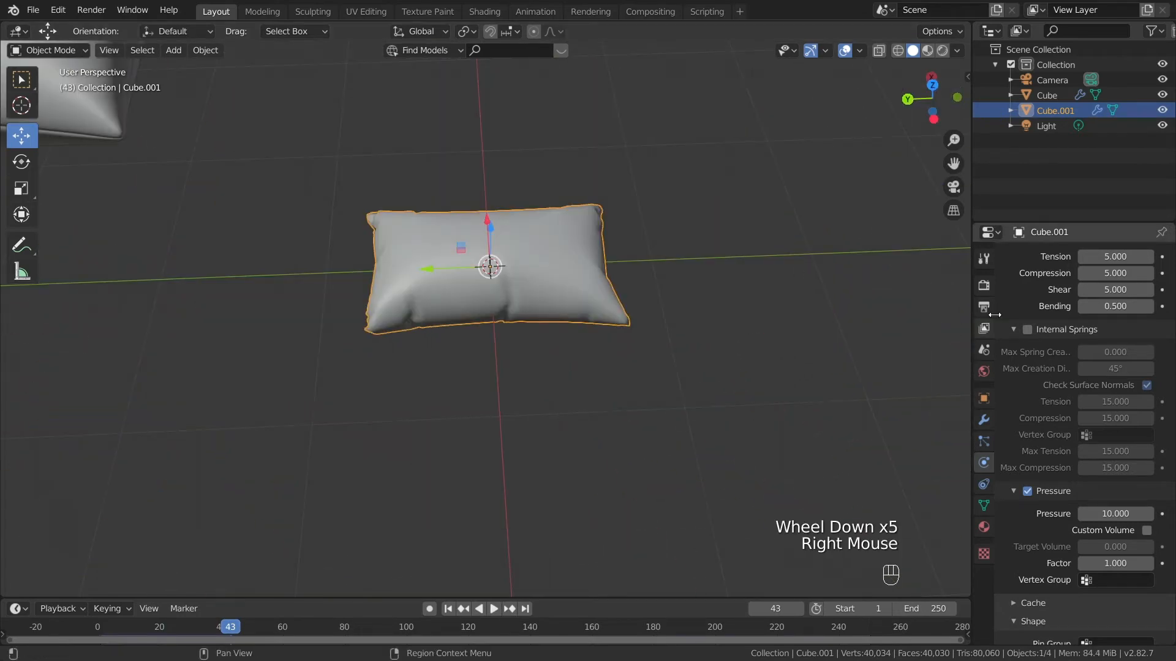
Step: Apply the pillow's Cloth modifier and add a Subdivision Surface modifier to it
{"action": "left_click", "coordinate": [984, 420]}
{"action": "left_click", "coordinate": [1041, 256]}
{"action": "left_click", "coordinate": [1038, 256]}
{"action": "left_click", "coordinate": [858, 507]}
{"action": "key", "text": "Return"}
{"action": "left_click", "coordinate": [1008, 313]}
{"action": "scroll", "coordinate": [847, 146], "scroll_direction": "up", "scroll_amount": 3}
{"action": "left_click_drag", "start_coordinate": [932, 98], "coordinate": [1035, 46]}
{"action": "scroll", "coordinate": [564, 218], "scroll_direction": "up", "scroll_amount": 2}
{"action": "key", "text": "Tab"}
{"action": "scroll", "coordinate": [402, 477], "scroll_direction": "down", "scroll_amount": 4}
{"action": "scroll", "coordinate": [459, 480], "scroll_direction": "up", "scroll_amount": 2}
{"action": "left_click", "coordinate": [486, 481]}
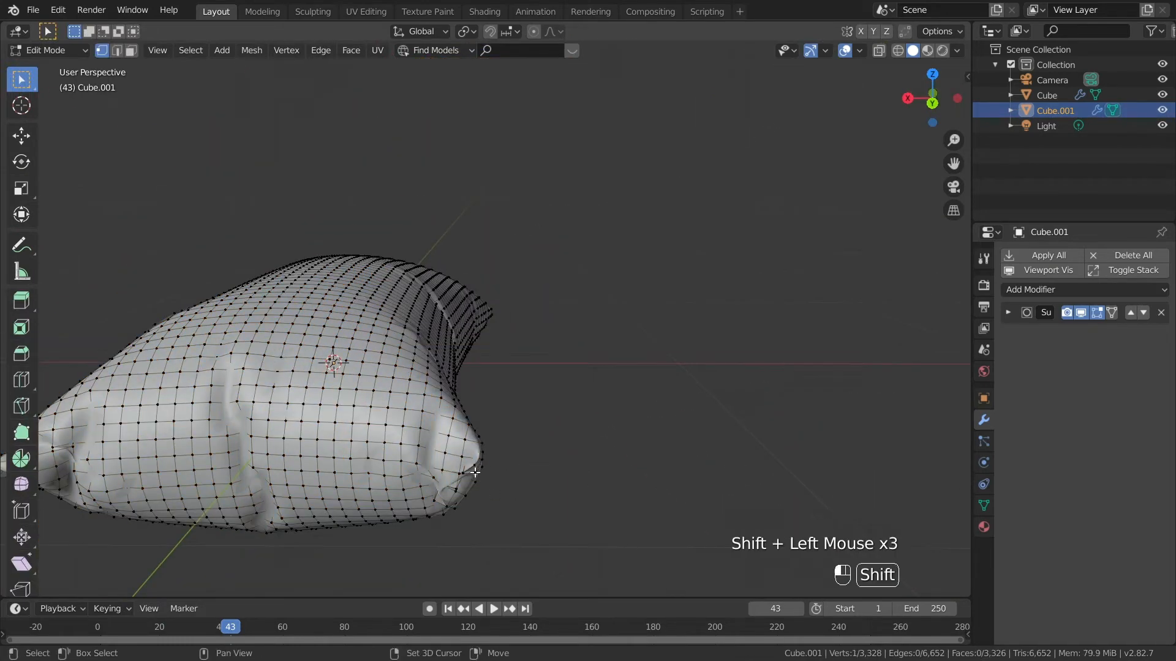
{"action": "left_click", "coordinate": [482, 477], "text": "shift"}
{"action": "scroll", "coordinate": [506, 501], "scroll_direction": "up", "scroll_amount": 2}
{"action": "left_click_drag", "start_coordinate": [954, 164], "coordinate": [974, 90]}
{"action": "scroll", "coordinate": [490, 435], "scroll_direction": "up", "scroll_amount": 2}
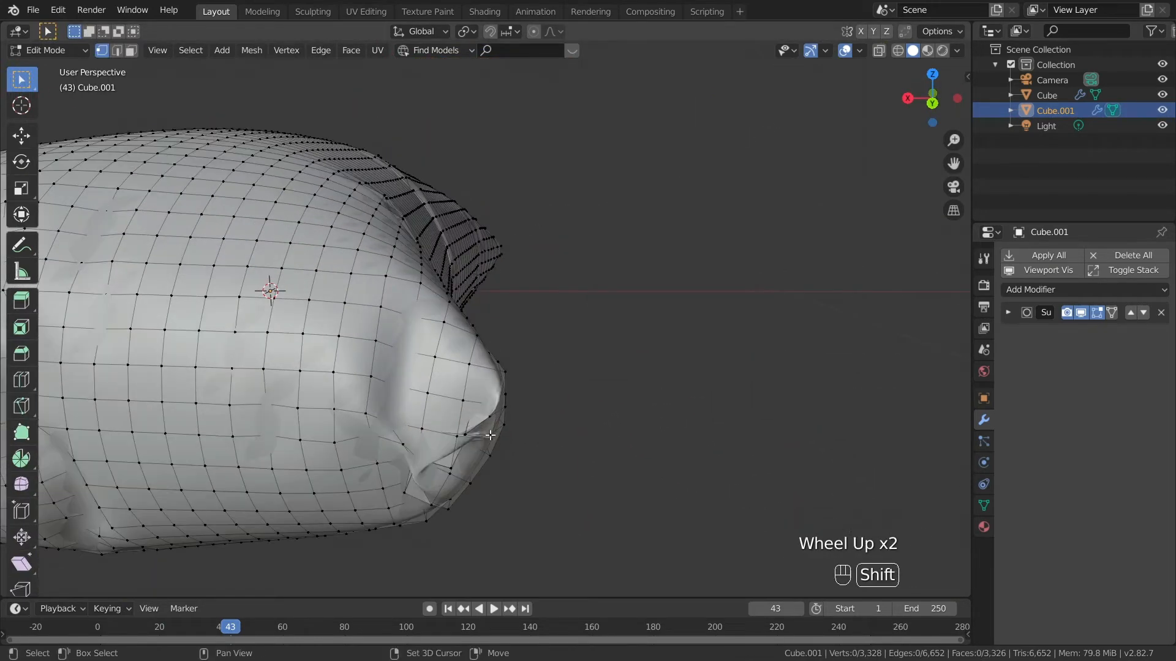
{"action": "scroll", "coordinate": [540, 428], "scroll_direction": "down", "scroll_amount": 10}
{"action": "scroll", "coordinate": [540, 428], "scroll_direction": "up", "scroll_amount": 8}
{"action": "left_click", "coordinate": [49, 50]}
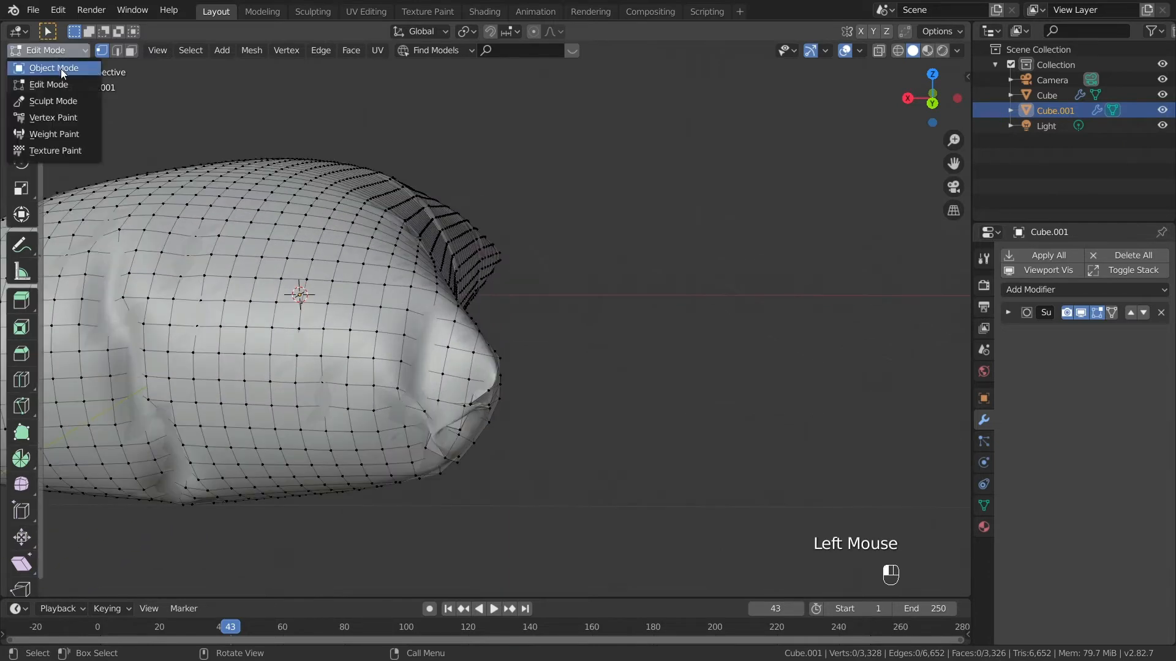
{"action": "left_click", "coordinate": [46, 67]}
Step: Show the Subdivision Surface result on the edit cage and select the horizontal middle edge loop around the pillow's sides
{"action": "scroll", "coordinate": [432, 375], "scroll_direction": "down", "scroll_amount": 8}
{"action": "scroll", "coordinate": [431, 375], "scroll_direction": "up", "scroll_amount": 2}
{"action": "left_click_drag", "start_coordinate": [932, 99], "coordinate": [879, 116]}
{"action": "scroll", "coordinate": [382, 354], "scroll_direction": "up", "scroll_amount": 5}
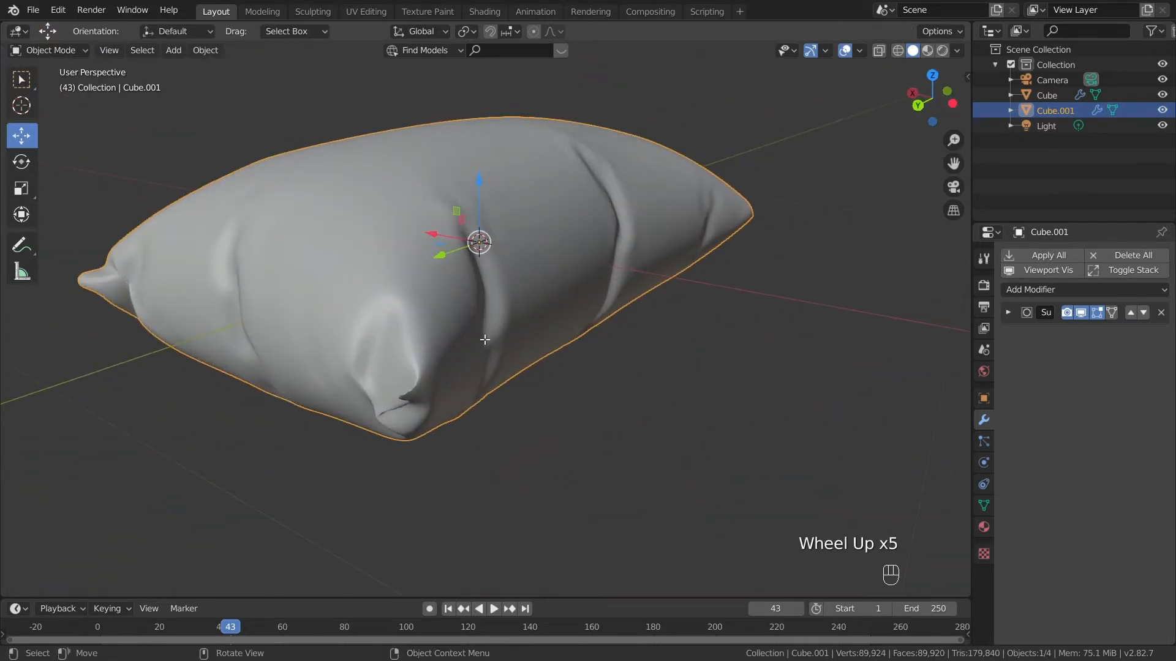
{"action": "key", "text": "Tab"}
{"action": "scroll", "coordinate": [406, 451], "scroll_direction": "up", "scroll_amount": 2}
{"action": "left_click", "coordinate": [406, 453], "text": "alt+shift"}
{"action": "left_click", "coordinate": [1111, 313]}
{"action": "left_click_drag", "start_coordinate": [932, 99], "coordinate": [864, 80]}
{"action": "left_click_drag", "start_coordinate": [953, 163], "coordinate": [546, 150]}
{"action": "left_click_drag", "start_coordinate": [932, 99], "coordinate": [846, 93]}
{"action": "left_click_drag", "start_coordinate": [937, 98], "coordinate": [800, 98]}
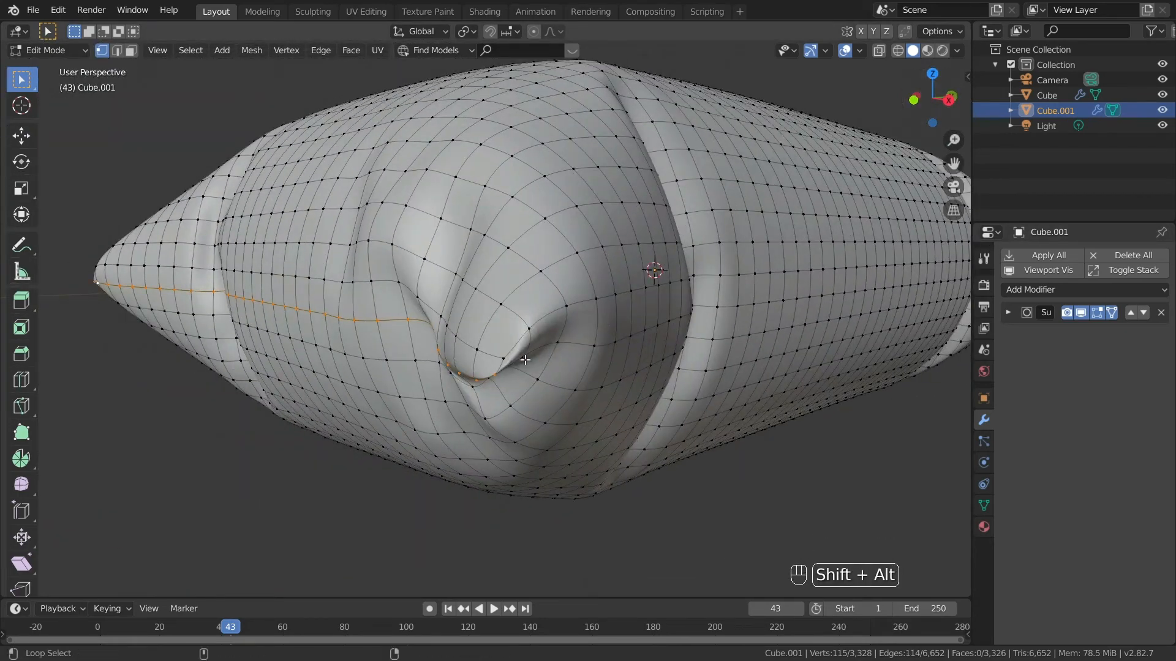
{"action": "left_click_drag", "start_coordinate": [915, 96], "coordinate": [882, 107]}
{"action": "scroll", "coordinate": [447, 334], "scroll_direction": "down", "scroll_amount": 9}
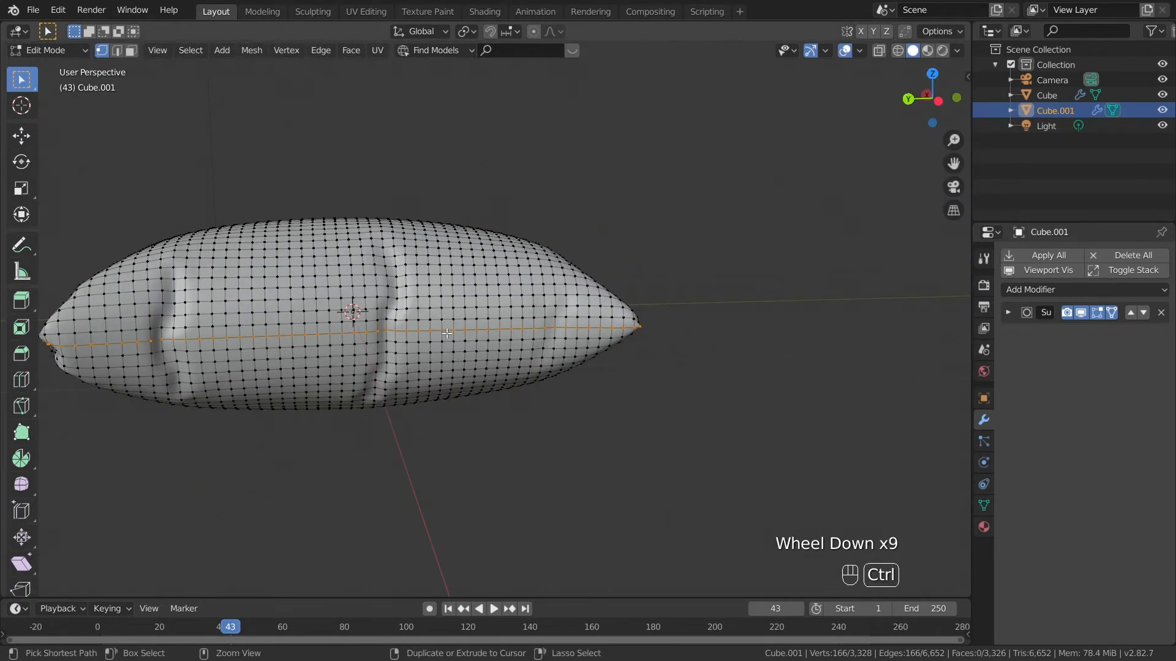
Step: Bevel the selected middle loop narrowly and add a centred loop cut between the two bevelled loops
{"action": "left_click", "coordinate": [450, 334]}
{"action": "scroll", "coordinate": [493, 339], "scroll_direction": "up", "scroll_amount": 3}
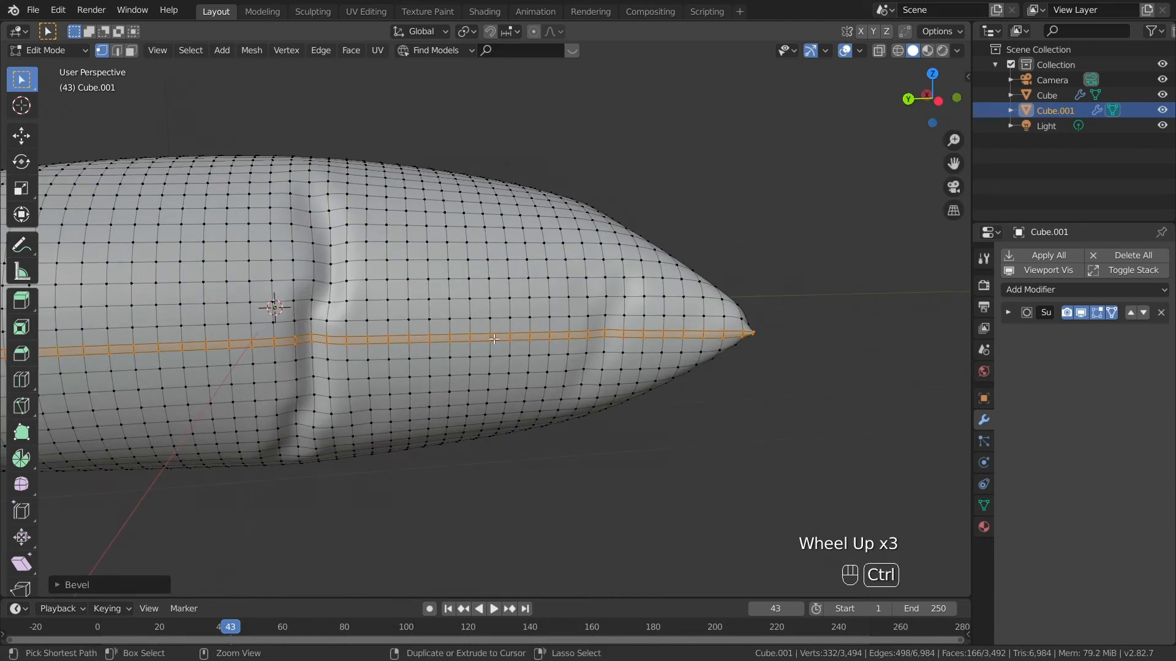
{"action": "left_click", "coordinate": [550, 334]}
{"action": "right_click", "coordinate": [549, 334]}
Step: Scale the new centre loop to form the stitch line around the pillow and return to Object Mode
{"action": "scroll", "coordinate": [570, 343], "scroll_direction": "down", "scroll_amount": 4}
{"action": "key", "text": "s"}
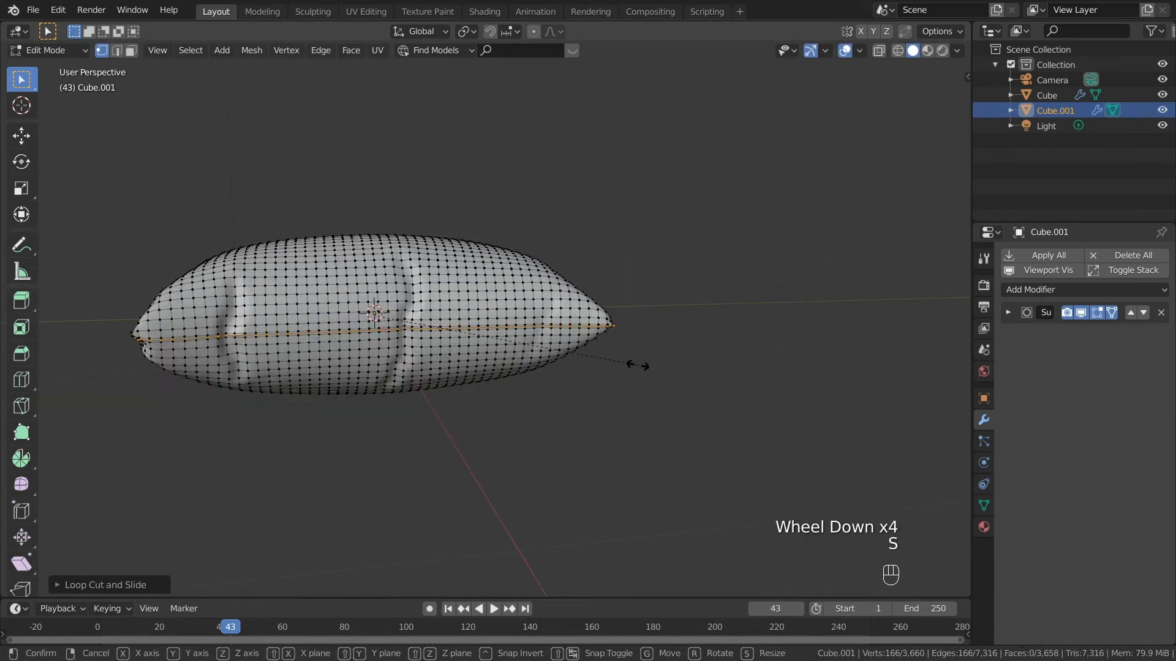
{"action": "left_click", "coordinate": [637, 362]}
{"action": "scroll", "coordinate": [633, 365], "scroll_direction": "up", "scroll_amount": 5}
{"action": "scroll", "coordinate": [634, 367], "scroll_direction": "down", "scroll_amount": 7}
{"action": "key", "text": "Tab"}
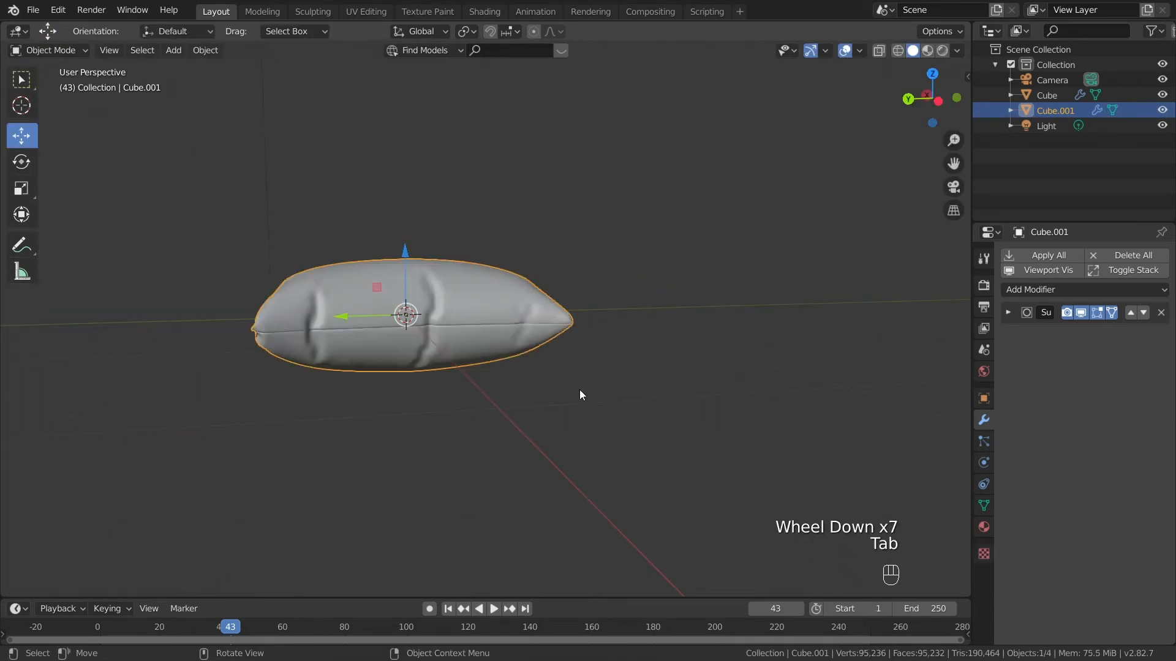
Step: Move the square cushion and the rectangular pillow to new positions beside each other
{"action": "scroll", "coordinate": [582, 394], "scroll_direction": "up", "scroll_amount": 5}
{"action": "left_click_drag", "start_coordinate": [925, 101], "coordinate": [928, 61]}
{"action": "scroll", "coordinate": [917, 116], "scroll_direction": "down", "scroll_amount": 6}
{"action": "scroll", "coordinate": [613, 184], "scroll_direction": "down", "scroll_amount": 5}
{"action": "left_click", "coordinate": [233, 212]}
{"action": "left_click_drag", "start_coordinate": [221, 191], "coordinate": [267, 374]}
{"action": "left_click", "coordinate": [445, 339]}
{"action": "left_click_drag", "start_coordinate": [456, 282], "coordinate": [404, 398]}
Step: Select both pillows in front view and raise them together along the Z axis
{"action": "key", "text": "KP_1"}
{"action": "left_click", "coordinate": [500, 451], "text": "shift"}
{"action": "left_click_drag", "start_coordinate": [464, 384], "coordinate": [455, 248]}
Step: Scale up the rectangular pillow and raise the square cushion along the Z axis
{"action": "left_click_drag", "start_coordinate": [925, 101], "coordinate": [805, 207]}
{"action": "left_click", "coordinate": [555, 269]}
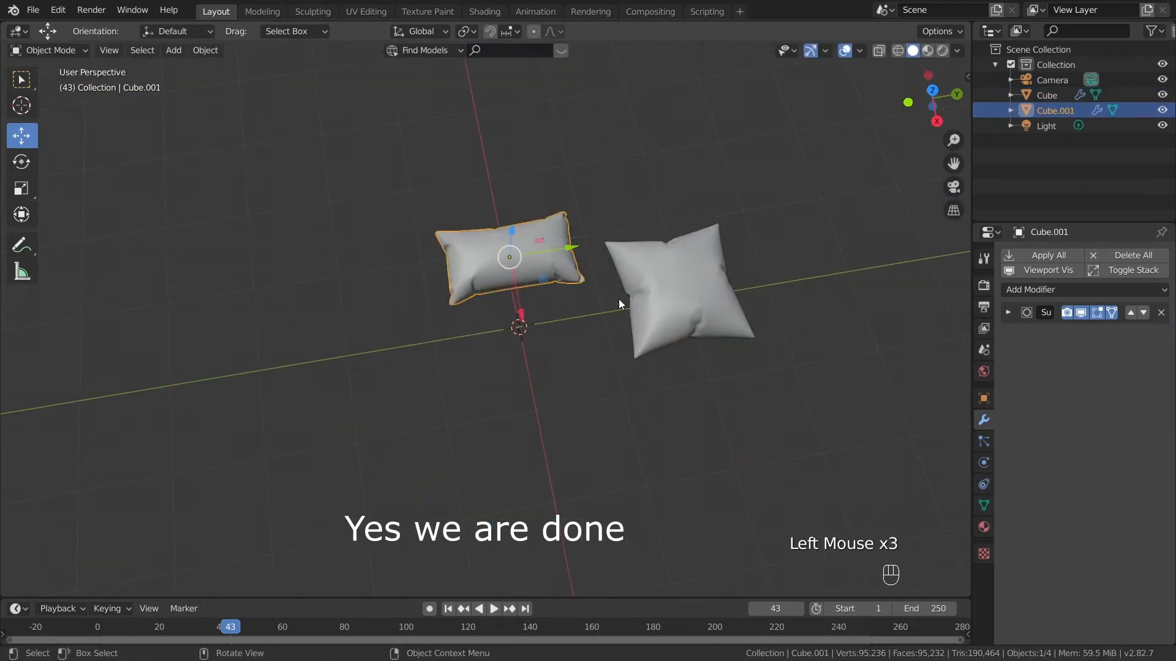
{"action": "key", "text": "s"}
{"action": "left_click", "coordinate": [700, 303]}
{"action": "left_click", "coordinate": [700, 303]}
{"action": "left_click_drag", "start_coordinate": [699, 268], "coordinate": [728, 219]}
Step: Add a mesh plane at the origin and scale it up into a large ground surface
{"action": "left_click", "coordinate": [173, 51]}
{"action": "mouse_move", "coordinate": [199, 66]}
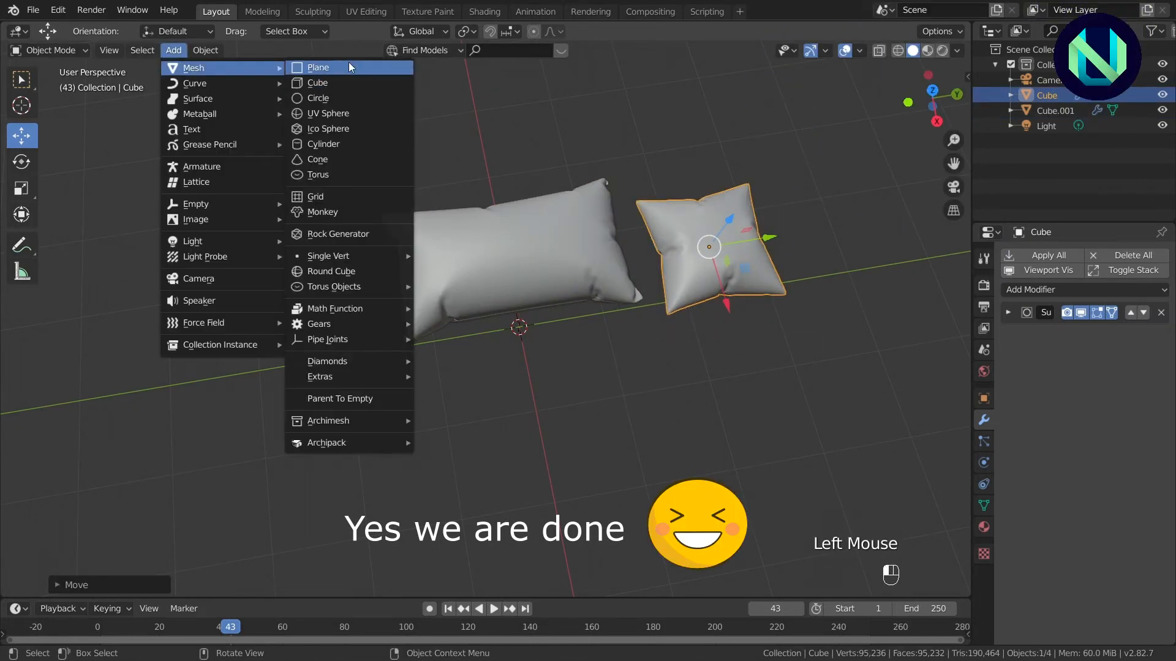
{"action": "left_click", "coordinate": [349, 66]}
{"action": "key", "text": "s"}
{"action": "left_click", "coordinate": [286, 281]}
Step: Adjust the rectangular pillow's position above the plane and move the square cushion along the Y axis in front of it
{"action": "left_click_drag", "start_coordinate": [925, 102], "coordinate": [877, 48]}
{"action": "left_click", "coordinate": [547, 260]}
{"action": "mouse_move", "coordinate": [537, 234]}
{"action": "left_mouse_down"}
{"action": "mouse_move", "coordinate": [535, 249]}
{"action": "mouse_move", "coordinate": [521, 245]}
{"action": "left_mouse_up"}
{"action": "left_click", "coordinate": [679, 269]}
{"action": "left_click_drag", "start_coordinate": [686, 307], "coordinate": [454, 338]}
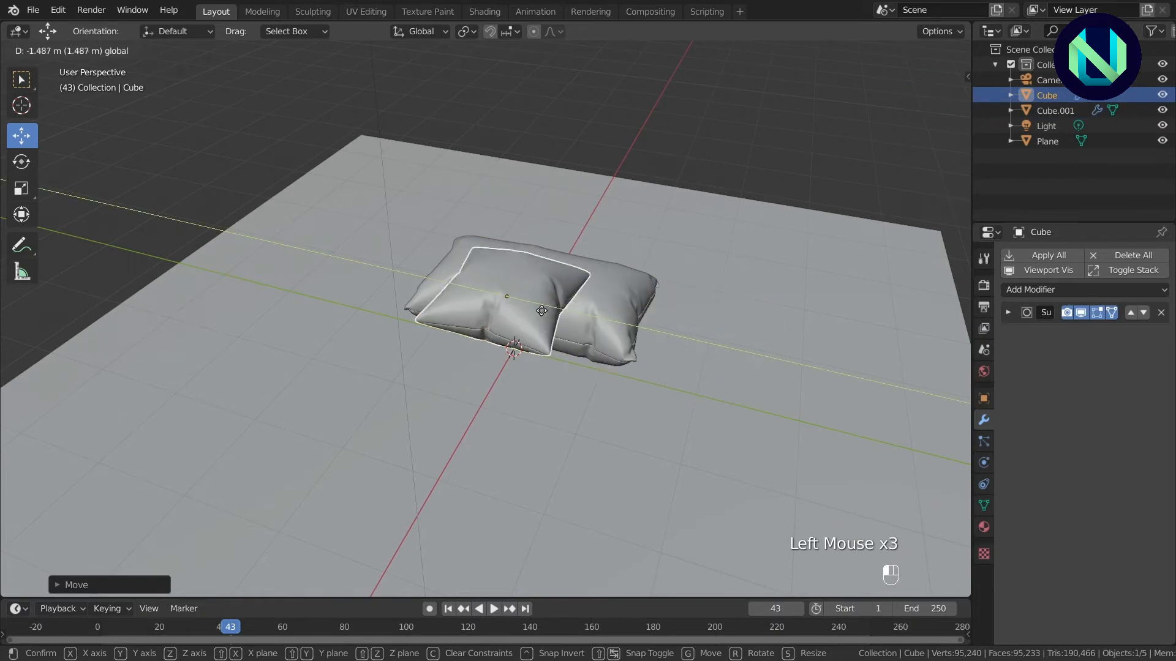
Step: Rotate the square cushion into a tilted pose and shift it against the rectangular pillow
{"action": "key", "text": "r"}
{"action": "left_click", "coordinate": [555, 255]}
{"action": "left_click_drag", "start_coordinate": [531, 310], "coordinate": [498, 301]}
Step: Lower the square cushion along the Z axis in side view and check its leaning pose from the front
{"action": "left_click_drag", "start_coordinate": [926, 98], "coordinate": [901, 95]}
{"action": "key", "text": "KP_3"}
{"action": "left_click_drag", "start_coordinate": [493, 180], "coordinate": [493, 280]}
{"action": "key", "text": "KP_1"}
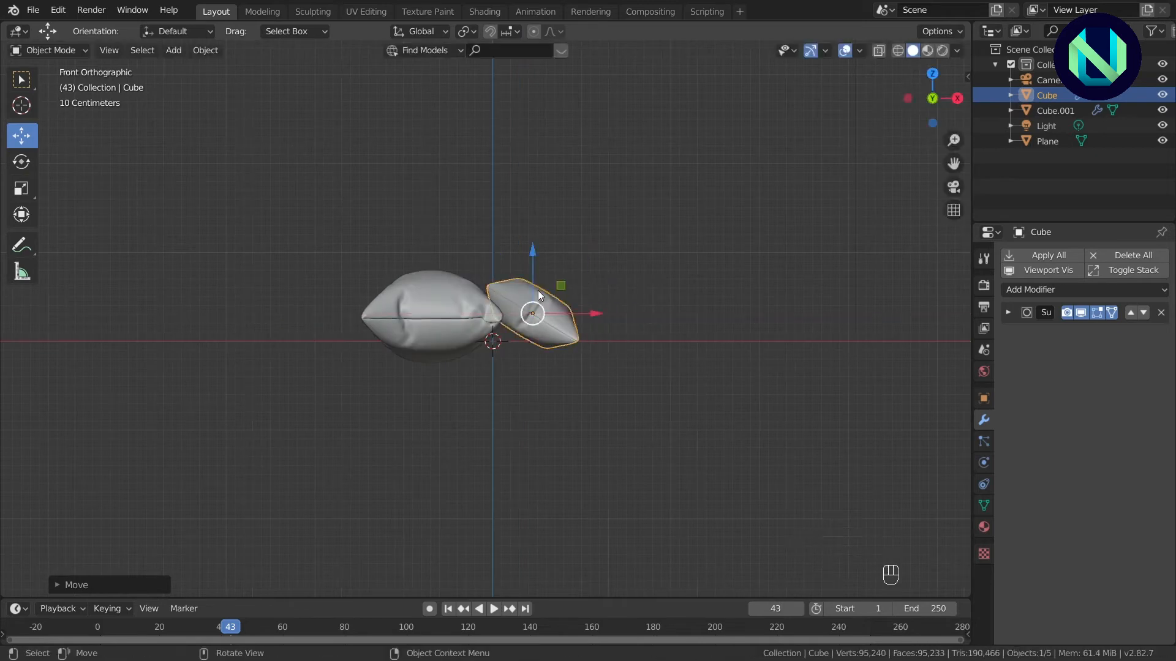
{"action": "left_click", "coordinate": [522, 238]}
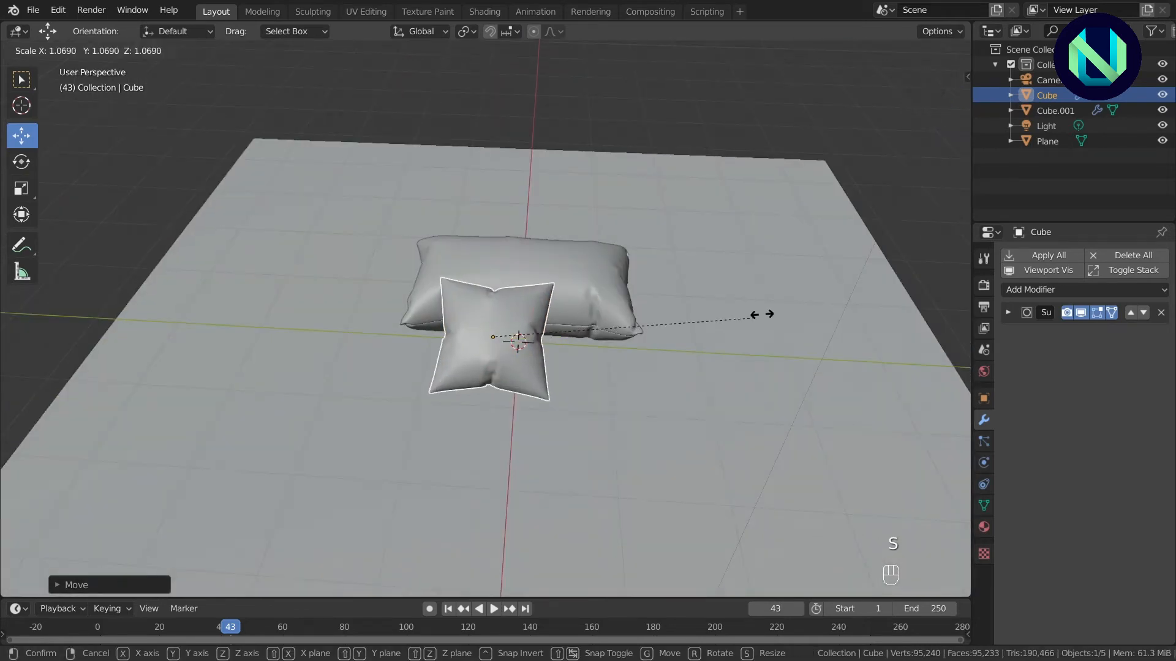
Step: Scale the square cushion up slightly and rotate it about the Y axis
{"action": "left_click", "coordinate": [587, 291]}
{"action": "left_click", "coordinate": [586, 292]}
{"action": "key", "text": "r"}
{"action": "key", "text": "y"}
{"action": "left_click", "coordinate": [575, 263]}
Step: Nudge the square cushion into place in front of the rectangular pillow
{"action": "left_click", "coordinate": [490, 300], "text": "shift"}
{"action": "left_click_drag", "start_coordinate": [488, 259], "coordinate": [486, 246]}
{"action": "left_click_drag", "start_coordinate": [487, 249], "coordinate": [487, 245]}
{"action": "left_click_drag", "start_coordinate": [489, 245], "coordinate": [489, 237]}
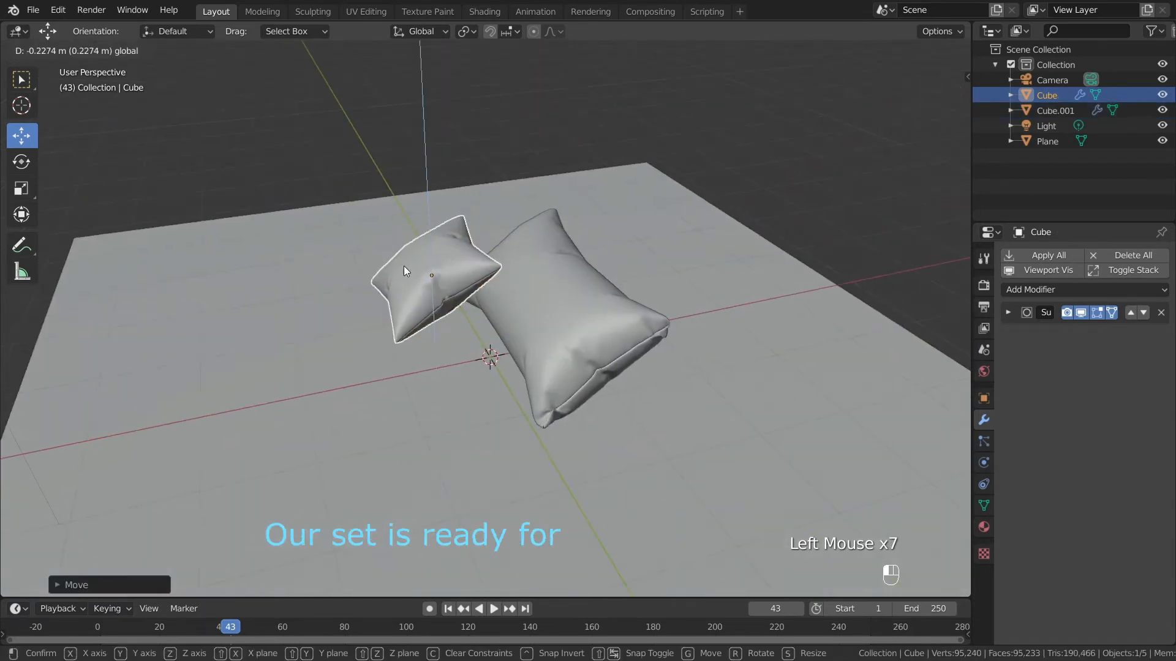
{"action": "left_click_drag", "start_coordinate": [407, 263], "coordinate": [443, 276]}
{"action": "left_click_drag", "start_coordinate": [456, 215], "coordinate": [456, 219]}
Step: Rescale and rotate the square cushion so it leans on the rectangular pillow, and save the file
{"action": "key", "text": "s"}
{"action": "left_click", "coordinate": [694, 343]}
{"action": "key", "text": "r"}
{"action": "left_click", "coordinate": [682, 307]}
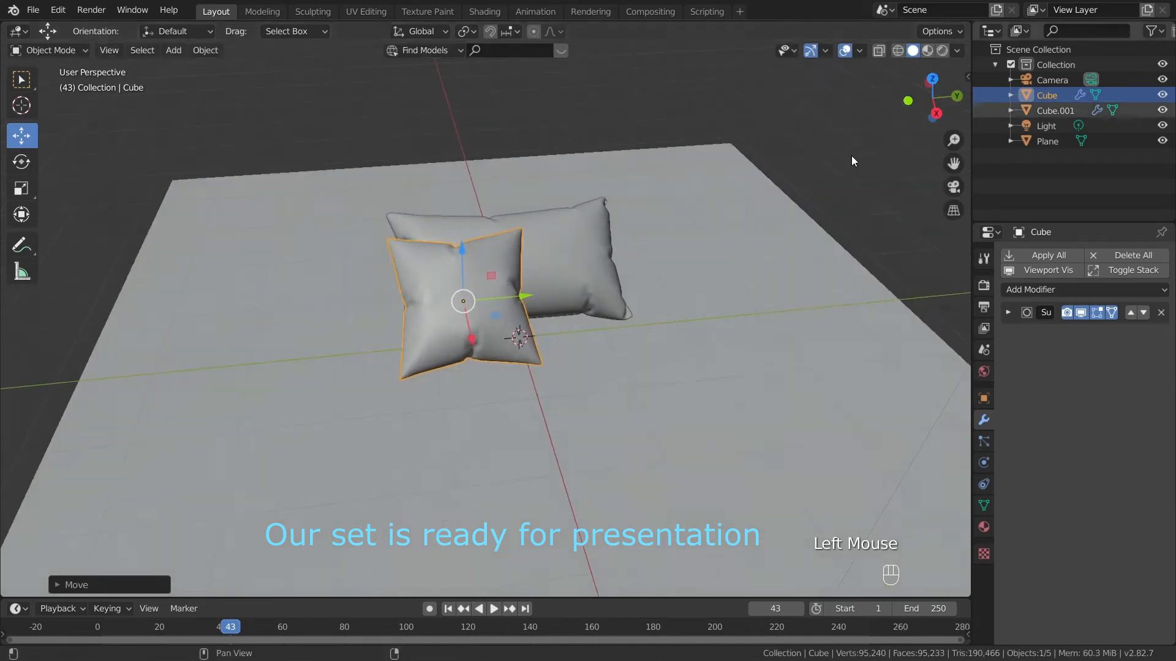
{"action": "key", "text": "ctrl+s"}
Step: Extrude the ground plane's back edge upward along the Z axis to form a tall backdrop wall
{"action": "scroll", "coordinate": [718, 324], "scroll_direction": "up", "scroll_amount": 2}
{"action": "left_click", "coordinate": [717, 324]}
{"action": "left_click", "coordinate": [49, 50]}
{"action": "left_click", "coordinate": [43, 78]}
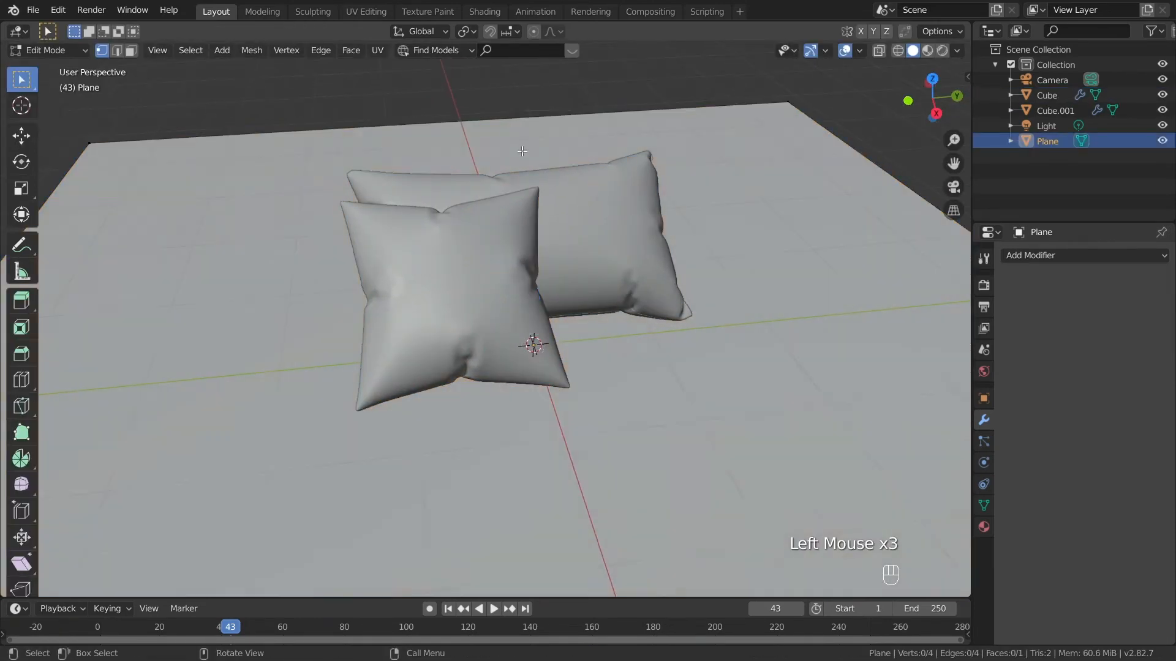
{"action": "scroll", "coordinate": [504, 141], "scroll_direction": "down", "scroll_amount": 1}
{"action": "left_click", "coordinate": [117, 50]}
{"action": "left_click", "coordinate": [392, 160]}
{"action": "scroll", "coordinate": [395, 162], "scroll_direction": "down", "scroll_amount": 5}
{"action": "key", "text": "e"}
{"action": "key", "text": "z"}
{"action": "left_click", "coordinate": [416, 38]}
Step: Bevel the edge between floor and wall with multiple segments into a smooth curve and shade the plane smooth
{"action": "left_click", "coordinate": [484, 249]}
{"action": "key", "text": "ctrl+b"}
{"action": "scroll", "coordinate": [522, 251], "scroll_direction": "up", "scroll_amount": 8}
{"action": "left_click", "coordinate": [531, 247]}
{"action": "key", "text": "Tab"}
{"action": "right_click", "coordinate": [507, 185]}
{"action": "left_click", "coordinate": [503, 177]}
Step: Move the square cushion and rectangular pillow together back toward the backdrop's curve
{"action": "scroll", "coordinate": [493, 245], "scroll_direction": "up", "scroll_amount": 3}
{"action": "left_click", "coordinate": [484, 271]}
{"action": "left_click", "coordinate": [536, 277], "text": "shift"}
{"action": "left_click_drag", "start_coordinate": [933, 99], "coordinate": [943, 102]}
{"action": "left_click", "coordinate": [675, 389]}
{"action": "left_click", "coordinate": [564, 270]}
{"action": "left_click", "coordinate": [625, 262], "text": "shift"}
{"action": "left_click_drag", "start_coordinate": [588, 270], "coordinate": [551, 269]}
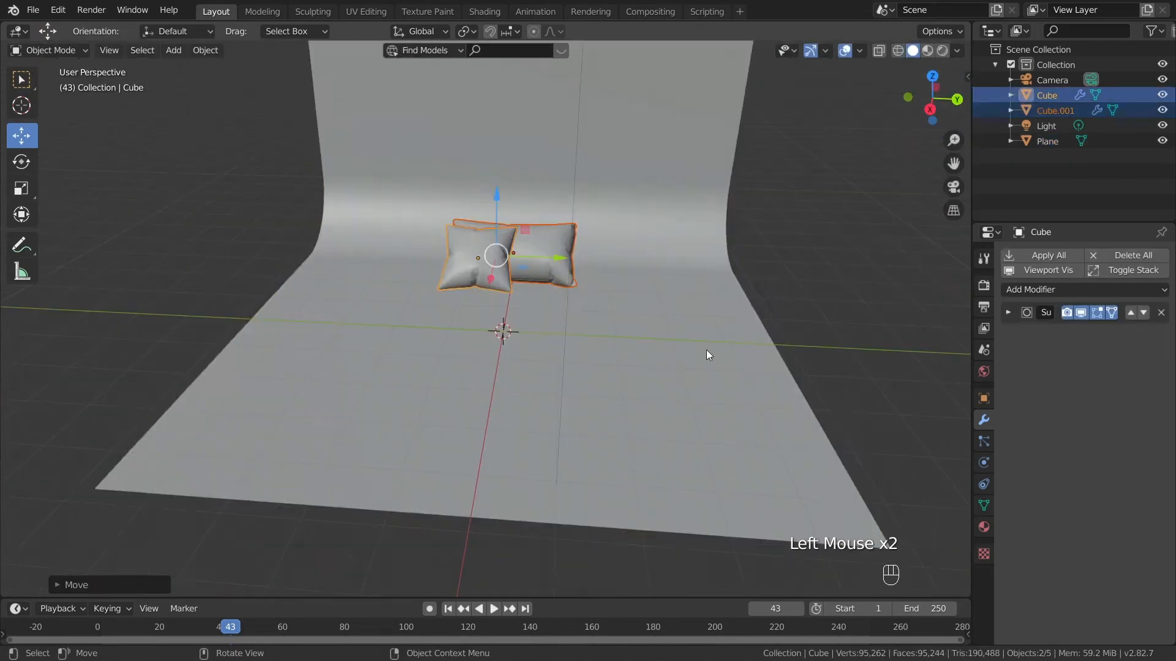
Step: Scale up the curved backdrop plane
{"action": "left_click", "coordinate": [708, 351]}
{"action": "key", "text": "s"}
{"action": "left_click", "coordinate": [808, 339]}
Step: Lock the camera to the view and frame the two pillows from a raised front angle
{"action": "scroll", "coordinate": [809, 339], "scroll_direction": "up", "scroll_amount": 4}
{"action": "left_click_drag", "start_coordinate": [937, 101], "coordinate": [915, 112]}
{"action": "left_click", "coordinate": [954, 187]}
{"action": "left_click", "coordinate": [968, 77]}
{"action": "left_click", "coordinate": [960, 134]}
{"action": "left_click", "coordinate": [938, 252]}
{"action": "key", "text": "n"}
{"action": "scroll", "coordinate": [635, 343], "scroll_direction": "up", "scroll_amount": 3}
{"action": "mouse_move", "coordinate": [953, 164]}
{"action": "left_mouse_down"}
{"action": "mouse_move", "coordinate": [962, 253]}
{"action": "mouse_move", "coordinate": [964, 172]}
{"action": "left_mouse_up"}
{"action": "left_click_drag", "start_coordinate": [932, 98], "coordinate": [932, 111]}
Step: Scale both pillows together and reposition them to fill the camera frame
{"action": "left_click", "coordinate": [588, 243]}
{"action": "left_click", "coordinate": [423, 294], "text": "shift"}
{"action": "key", "text": "s"}
{"action": "left_click", "coordinate": [535, 273]}
{"action": "left_click_drag", "start_coordinate": [443, 251], "coordinate": [443, 264]}
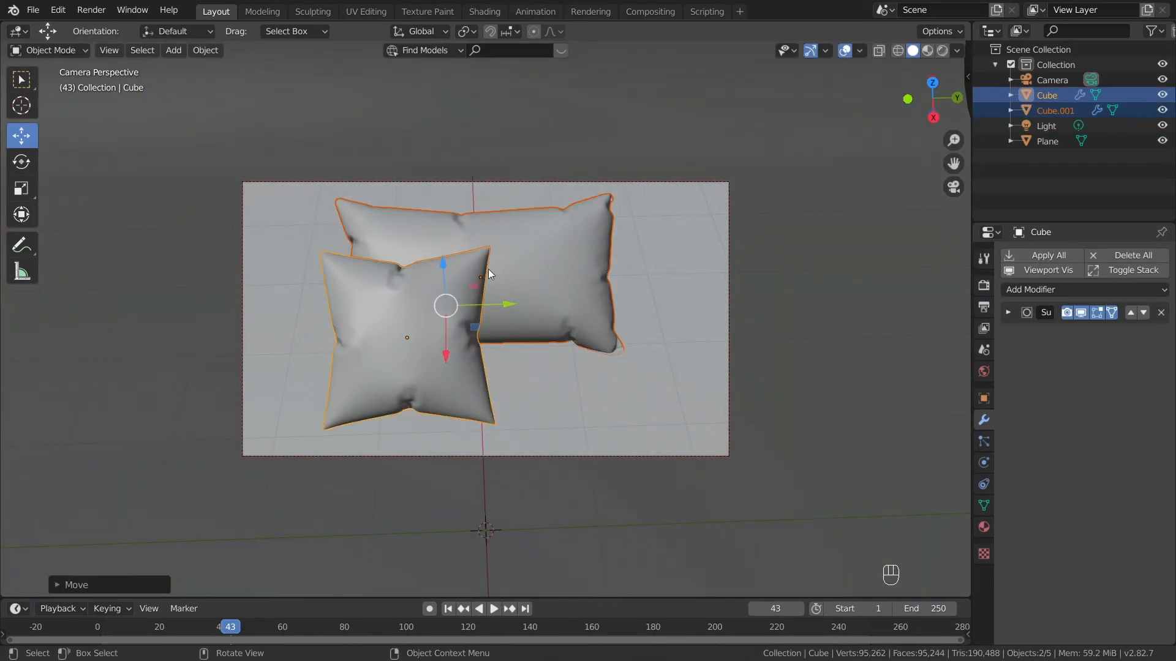
{"action": "left_click_drag", "start_coordinate": [446, 355], "coordinate": [446, 348]}
Step: Set the camera's focal length to 80 mm
{"action": "left_click", "coordinate": [729, 267]}
{"action": "left_click", "coordinate": [983, 462]}
{"action": "double_click", "coordinate": [1114, 328]}
{"action": "type", "text": "80"}
{"action": "key", "text": "Return"}
Step: Change the light to an Area light with a Rectangle shape, about 1.14 m by 0.565 m
{"action": "scroll", "coordinate": [943, 178], "scroll_direction": "down", "scroll_amount": 3}
{"action": "left_click_drag", "start_coordinate": [953, 163], "coordinate": [962, 169]}
{"action": "left_click", "coordinate": [953, 186]}
{"action": "left_click", "coordinate": [656, 152]}
{"action": "left_click", "coordinate": [1147, 320]}
{"action": "left_click", "coordinate": [1115, 394]}
{"action": "left_click", "coordinate": [1111, 441]}
{"action": "left_click_drag", "start_coordinate": [688, 153], "coordinate": [640, 284]}
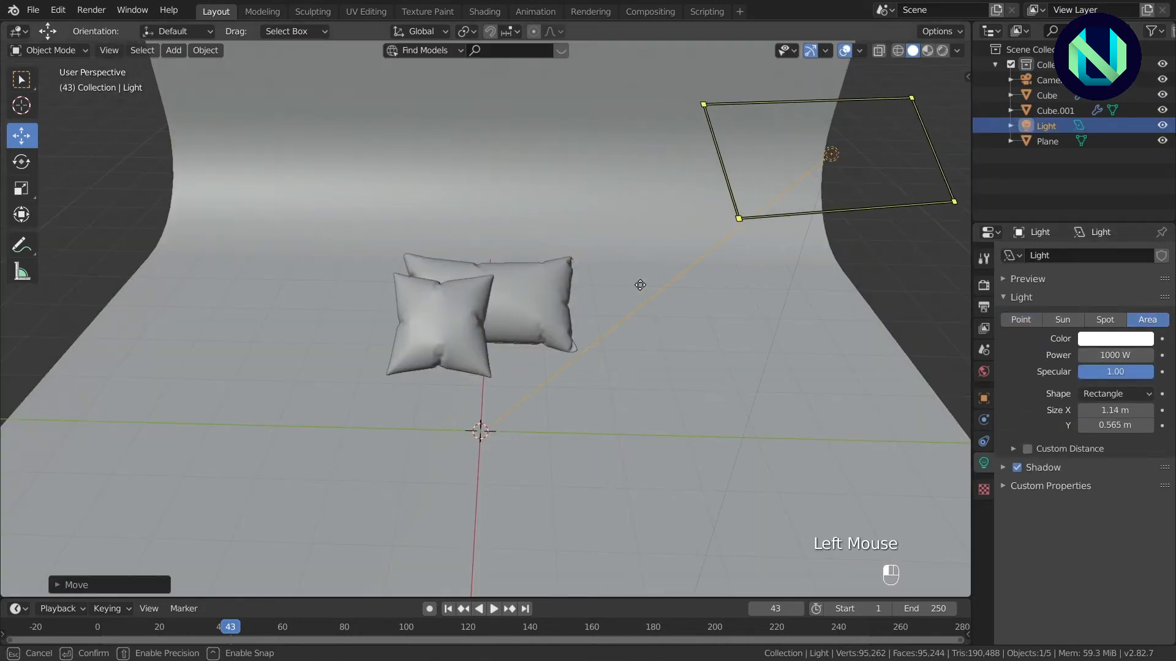
Step: Reposition the area light in top view with material preview shading and rotate it about the Z axis toward the pillows
{"action": "key", "text": "KP_7"}
{"action": "scroll", "coordinate": [815, 262], "scroll_direction": "down", "scroll_amount": 2}
{"action": "left_click", "coordinate": [928, 51]}
{"action": "left_click", "coordinate": [984, 372]}
{"action": "left_click", "coordinate": [983, 462]}
{"action": "left_click_drag", "start_coordinate": [793, 153], "coordinate": [781, 61]}
{"action": "left_click_drag", "start_coordinate": [860, 138], "coordinate": [576, 171]}
{"action": "key", "text": "r"}
{"action": "key", "text": "z"}
{"action": "left_click", "coordinate": [937, 439]}
Step: Adjust the area light's height in front view, then shift and tilt it toward the pillows in side view
{"action": "key", "text": "KP_1"}
{"action": "scroll", "coordinate": [470, 220], "scroll_direction": "down", "scroll_amount": 6}
{"action": "left_click_drag", "start_coordinate": [494, 161], "coordinate": [493, 191]}
{"action": "key", "text": "KP_3"}
{"action": "left_click_drag", "start_coordinate": [615, 251], "coordinate": [711, 251]}
{"action": "key", "text": "r"}
{"action": "left_click", "coordinate": [657, 315]}
Step: Shift the rectangular pillow horizontally and nudge the square cushion slightly downward in side view
{"action": "scroll", "coordinate": [587, 294], "scroll_direction": "up", "scroll_amount": 7}
{"action": "left_click", "coordinate": [534, 277]}
{"action": "left_click_drag", "start_coordinate": [484, 231], "coordinate": [444, 233]}
{"action": "left_click", "coordinate": [447, 273]}
{"action": "scroll", "coordinate": [443, 232], "scroll_direction": "up", "scroll_amount": 5}
{"action": "left_click_drag", "start_coordinate": [379, 171], "coordinate": [379, 174]}
Step: Return to the camera view and set the area light's power to 800 W
{"action": "key", "text": "KP_0"}
{"action": "left_click", "coordinate": [1046, 126]}
{"action": "left_click", "coordinate": [1114, 355]}
{"action": "type", "text": "800"}
Step: Enable Scene Lights for the viewport preview and switch to rendered shading
{"action": "left_click", "coordinate": [957, 51]}
{"action": "left_click", "coordinate": [872, 125]}
{"action": "left_click", "coordinate": [943, 51]}
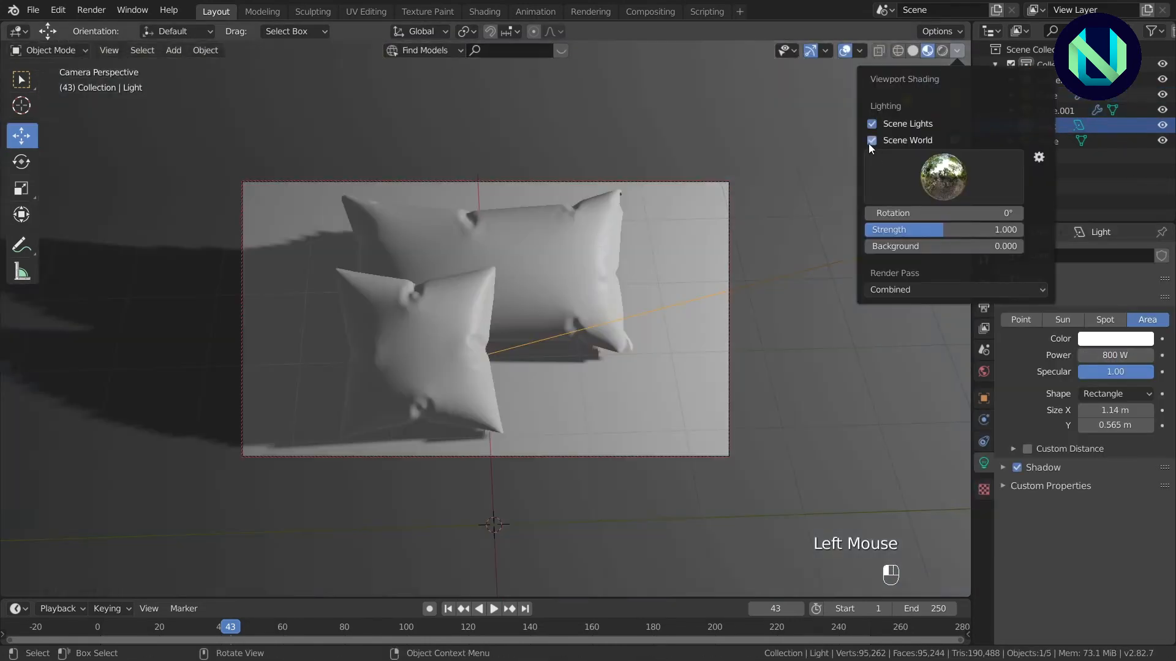
Step: Split the 3D viewport and show the World shader nodes in the new area
{"action": "left_click_drag", "start_coordinate": [968, 26], "coordinate": [562, 40]}
{"action": "left_click", "coordinate": [580, 31]}
{"action": "left_click", "coordinate": [612, 137]}
{"action": "key", "text": "n"}
{"action": "left_click", "coordinate": [630, 32]}
{"action": "left_click", "coordinate": [632, 66]}
Step: Add an environment texture using photo_studio_01_2k.hdr to the world background and set its strength to 0.7
{"action": "scroll", "coordinate": [632, 294], "scroll_direction": "up", "scroll_amount": 15}
{"action": "left_click", "coordinate": [630, 295]}
{"action": "key", "text": "ctrl+t"}
{"action": "left_click", "coordinate": [612, 294]}
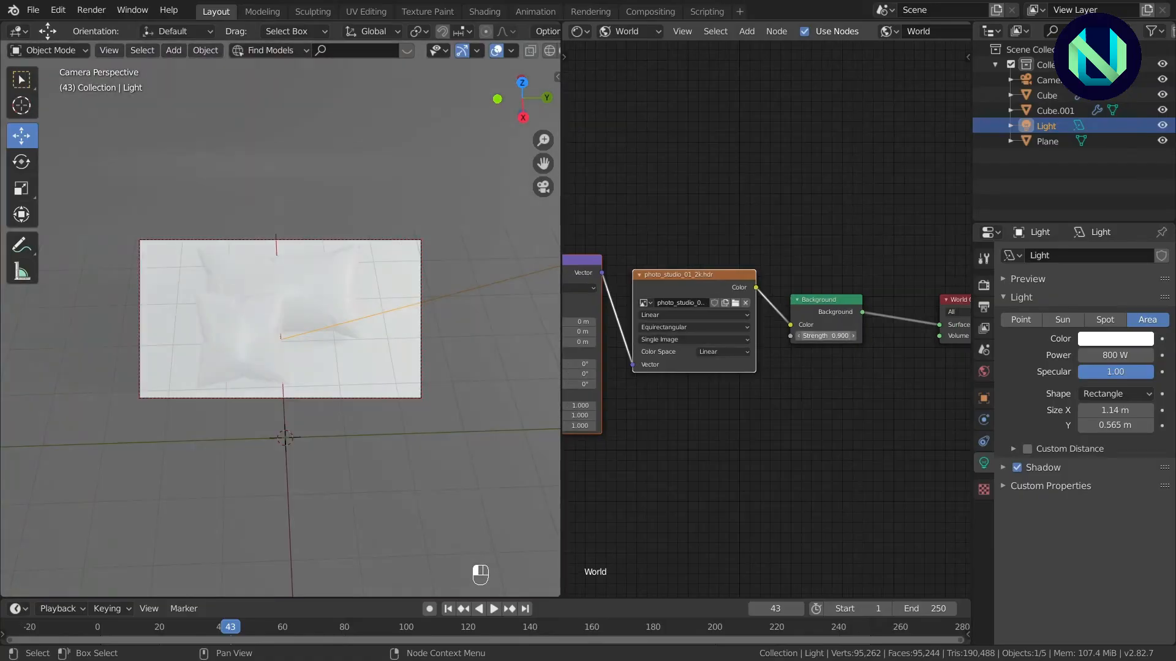
{"action": "left_click", "coordinate": [779, 441]}
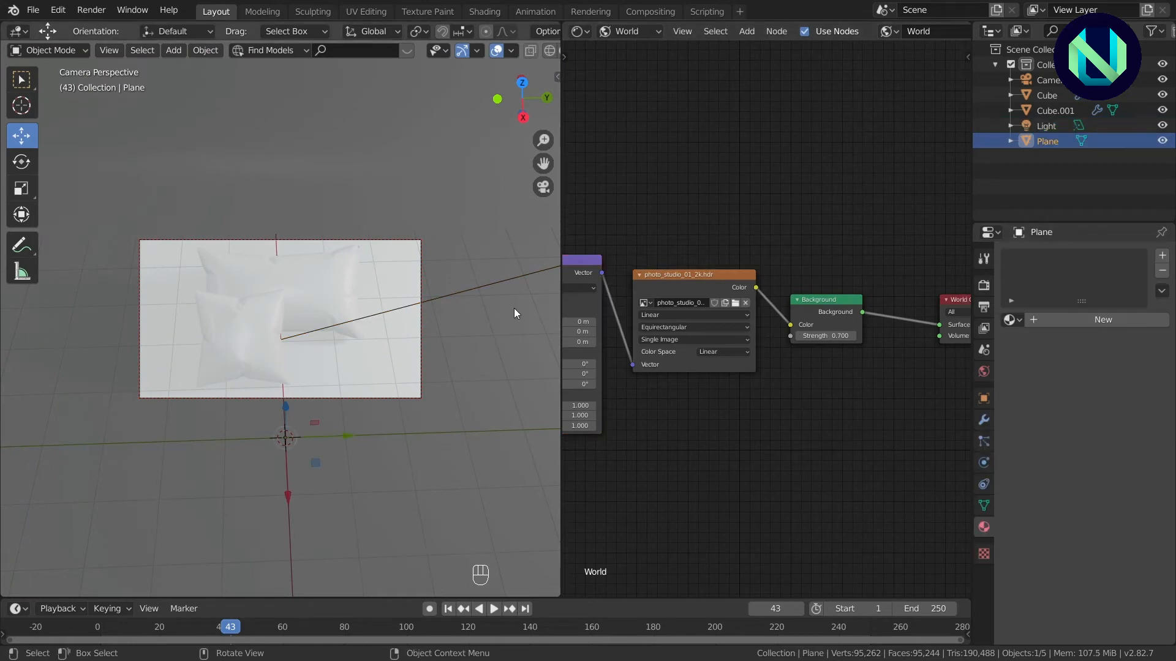
Step: Enable contact shadows for the area light
{"action": "left_click", "coordinate": [1046, 126]}
{"action": "left_click", "coordinate": [1003, 468]}
{"action": "left_click", "coordinate": [1026, 529]}
Step: Turn on ambient occlusion and screen space reflections in the render settings
{"action": "left_click", "coordinate": [984, 286]}
{"action": "left_click", "coordinate": [1017, 360]}
{"action": "left_click", "coordinate": [1003, 359]}
{"action": "left_click", "coordinate": [1018, 527]}
{"action": "left_click", "coordinate": [1003, 528]}
{"action": "left_click", "coordinate": [1003, 527]}
{"action": "scroll", "coordinate": [1007, 528], "scroll_direction": "down", "scroll_amount": 5}
Step: Enable High Bitdepth for the render shadows and set both cube size and cascade size to 1024px
{"action": "left_click", "coordinate": [1003, 479]}
{"action": "left_click", "coordinate": [1147, 533]}
{"action": "scroll", "coordinate": [1029, 520], "scroll_direction": "up", "scroll_amount": 6}
{"action": "left_click", "coordinate": [1140, 527]}
{"action": "left_click", "coordinate": [1028, 441]}
{"action": "scroll", "coordinate": [1078, 466], "scroll_direction": "down", "scroll_amount": 4}
{"action": "left_click", "coordinate": [1115, 443]}
{"action": "left_click", "coordinate": [1066, 508]}
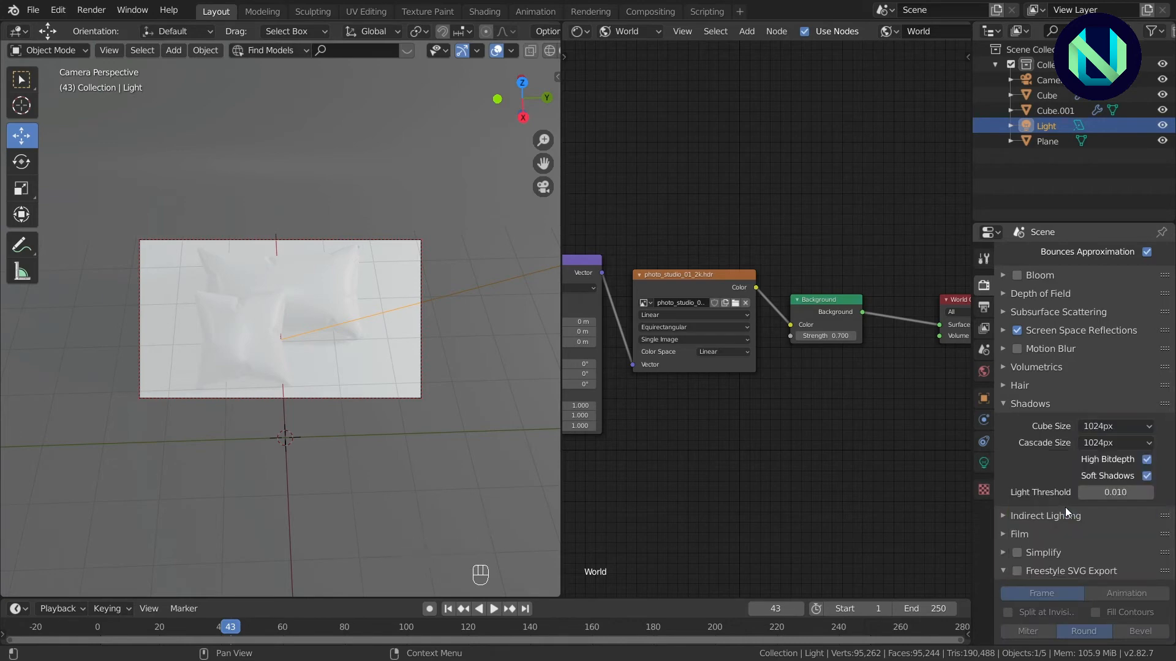
{"action": "scroll", "coordinate": [527, 50], "scroll_direction": "down", "scroll_amount": 7}
Step: Switch the shader editor to Object and give the backdrop a new turquoise material with roughness about 0.82
{"action": "left_click", "coordinate": [631, 31]}
{"action": "left_click", "coordinate": [629, 63]}
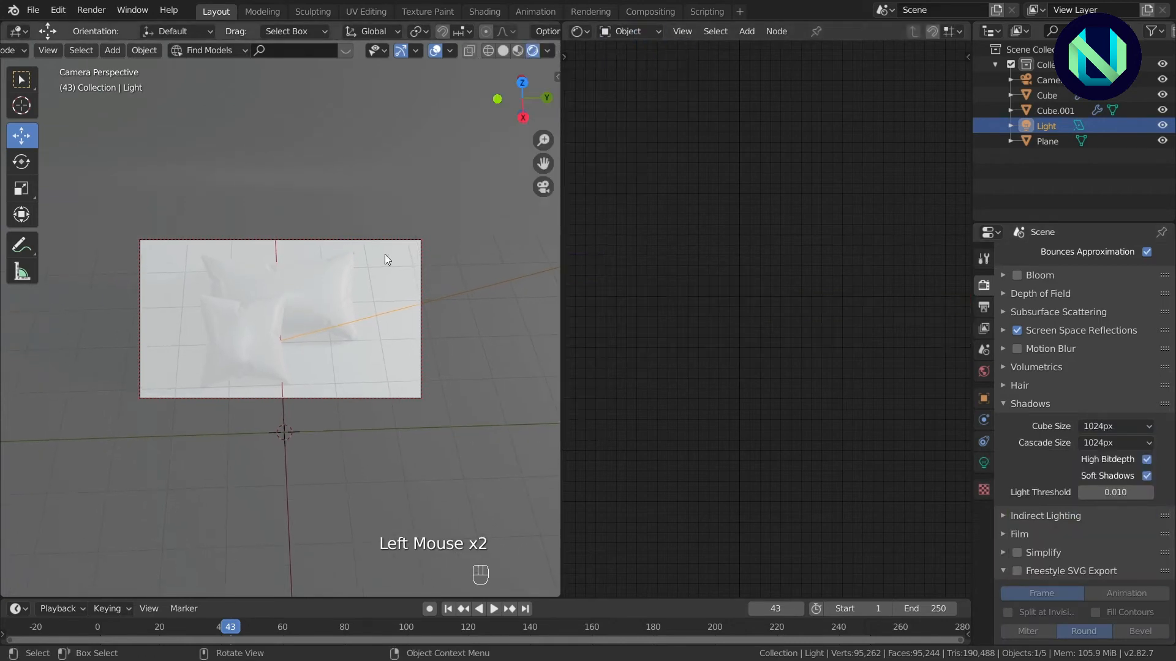
{"action": "left_click", "coordinate": [382, 257]}
{"action": "left_click", "coordinate": [983, 526]}
{"action": "left_click", "coordinate": [1066, 320]}
{"action": "left_click", "coordinate": [833, 354]}
{"action": "left_click_drag", "start_coordinate": [849, 240], "coordinate": [849, 227]}
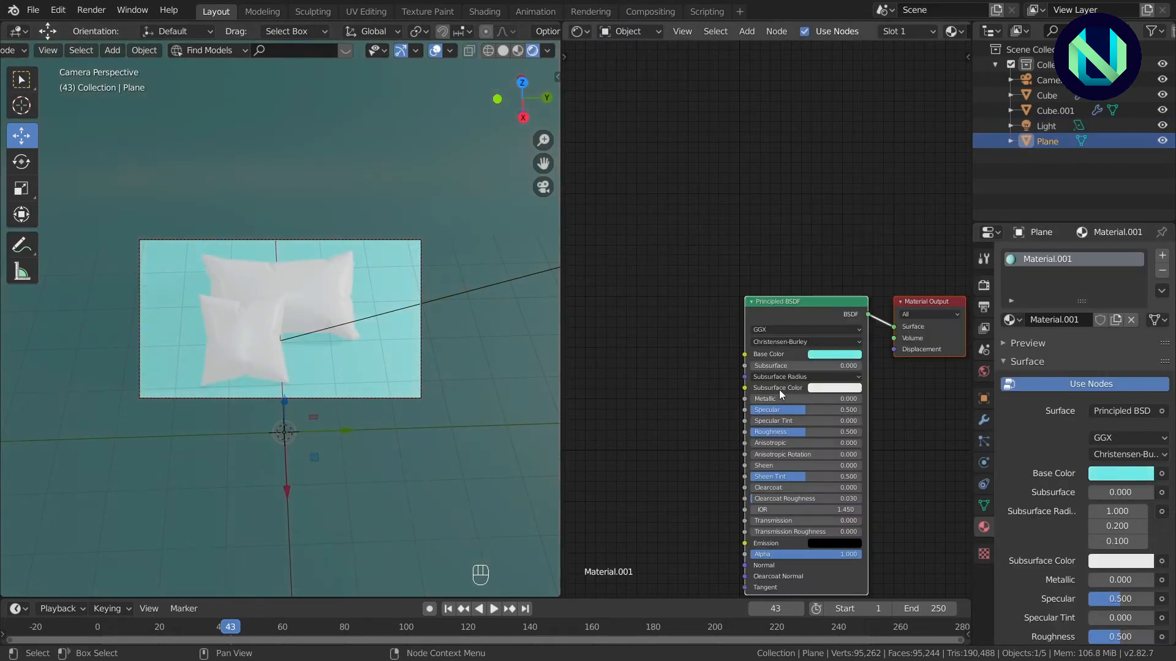
{"action": "scroll", "coordinate": [1134, 636], "scroll_direction": "down", "scroll_amount": 12}
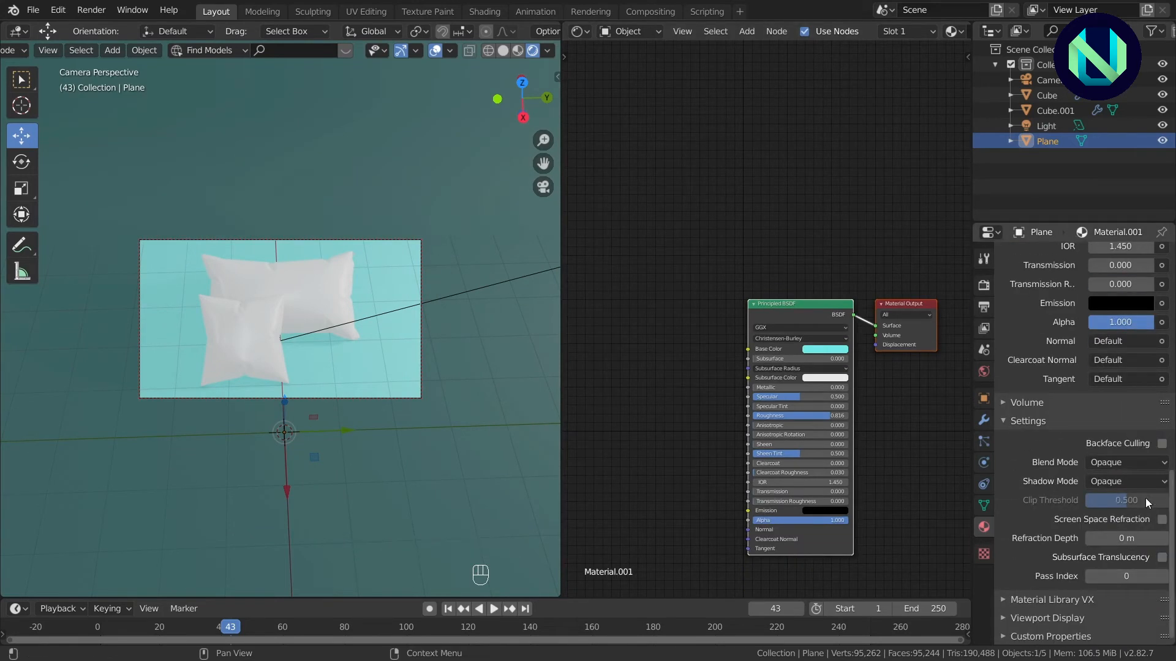
{"action": "left_click", "coordinate": [665, 418]}
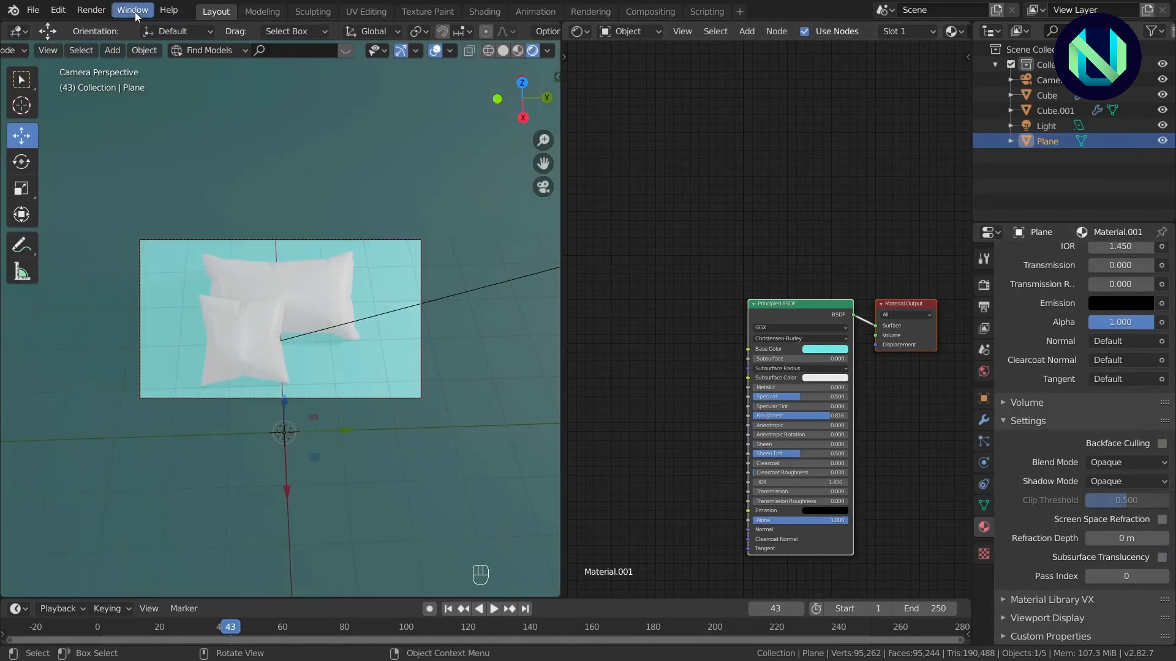
Step: Create a new material for the rectangular pillow and enlarge the node editing area
{"action": "left_click", "coordinate": [255, 348]}
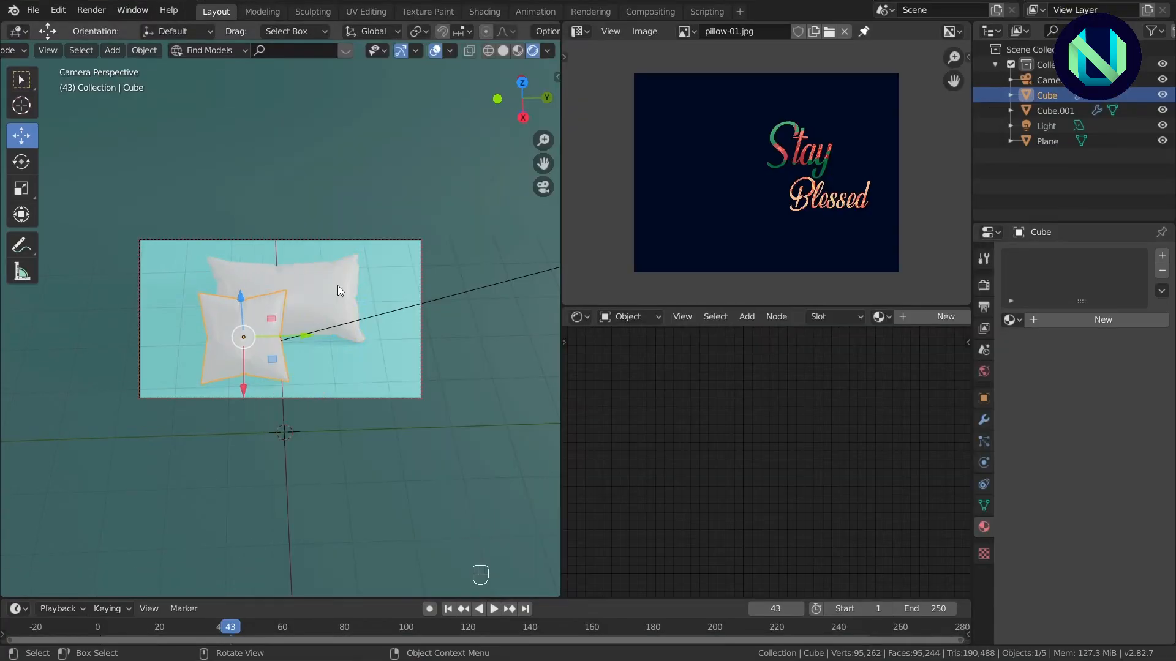
{"action": "left_click", "coordinate": [1055, 110]}
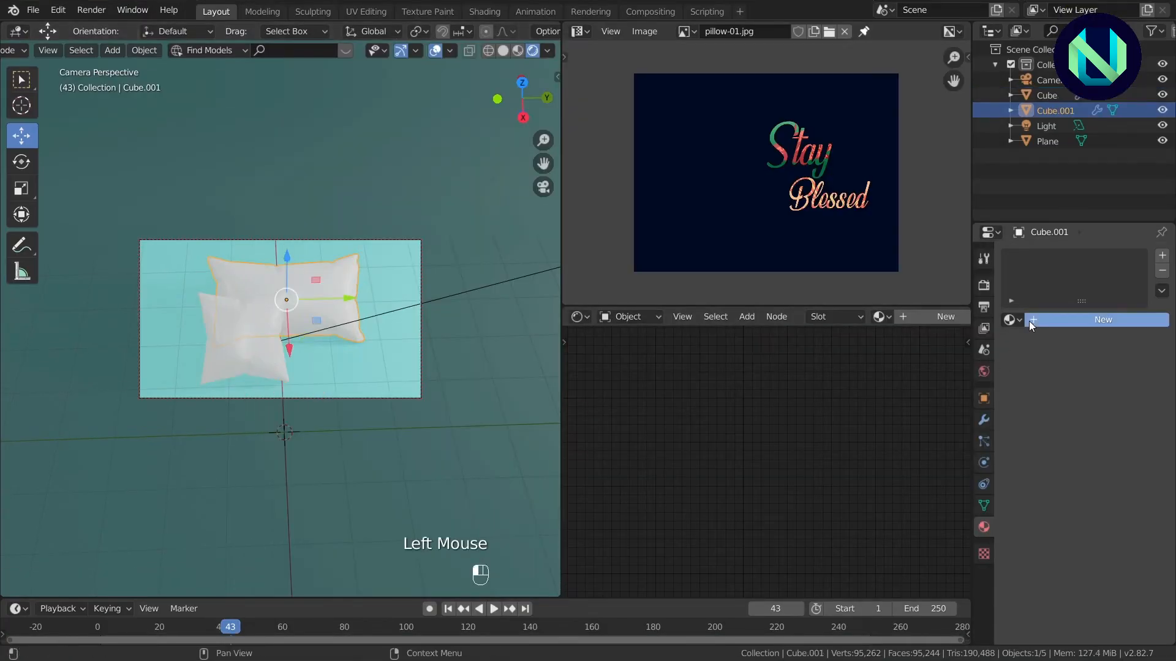
{"action": "left_click", "coordinate": [1034, 320]}
{"action": "left_click", "coordinate": [622, 401]}
{"action": "left_click_drag", "start_coordinate": [561, 277], "coordinate": [469, 277]}
{"action": "left_click_drag", "start_coordinate": [571, 307], "coordinate": [571, 188]}
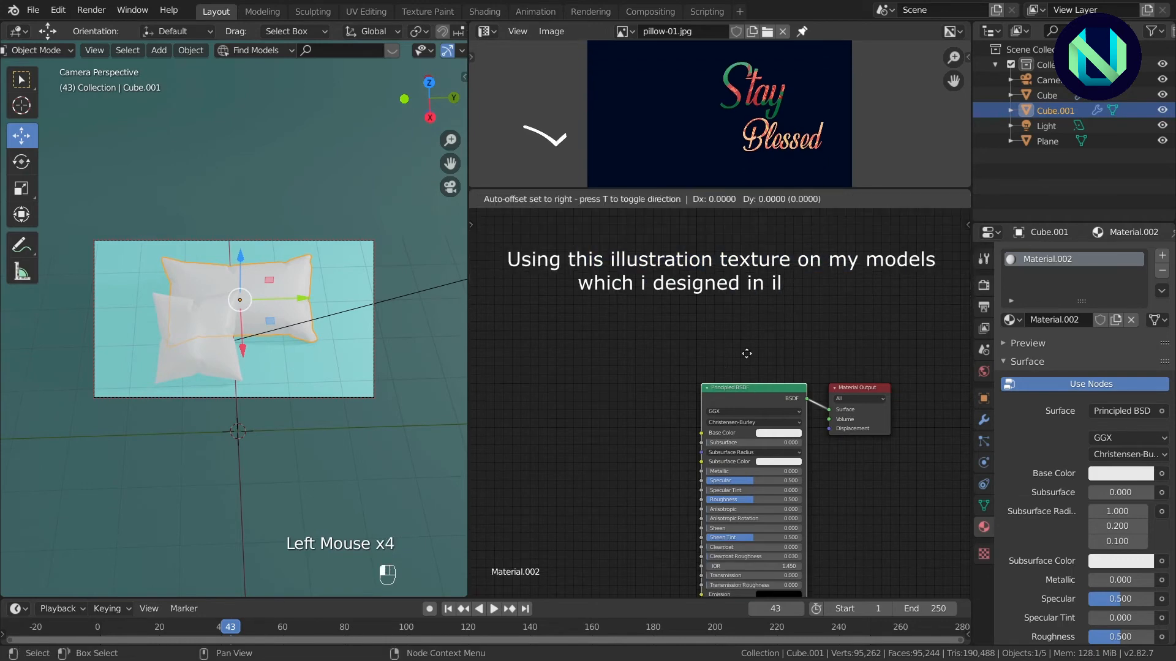
Step: Add a mapped image texture to the pillow's base color using pillow-01.jpg with Extend, and tidy the nodes
{"action": "left_click_drag", "start_coordinate": [729, 394], "coordinate": [725, 326]}
{"action": "key", "text": "ctrl+t"}
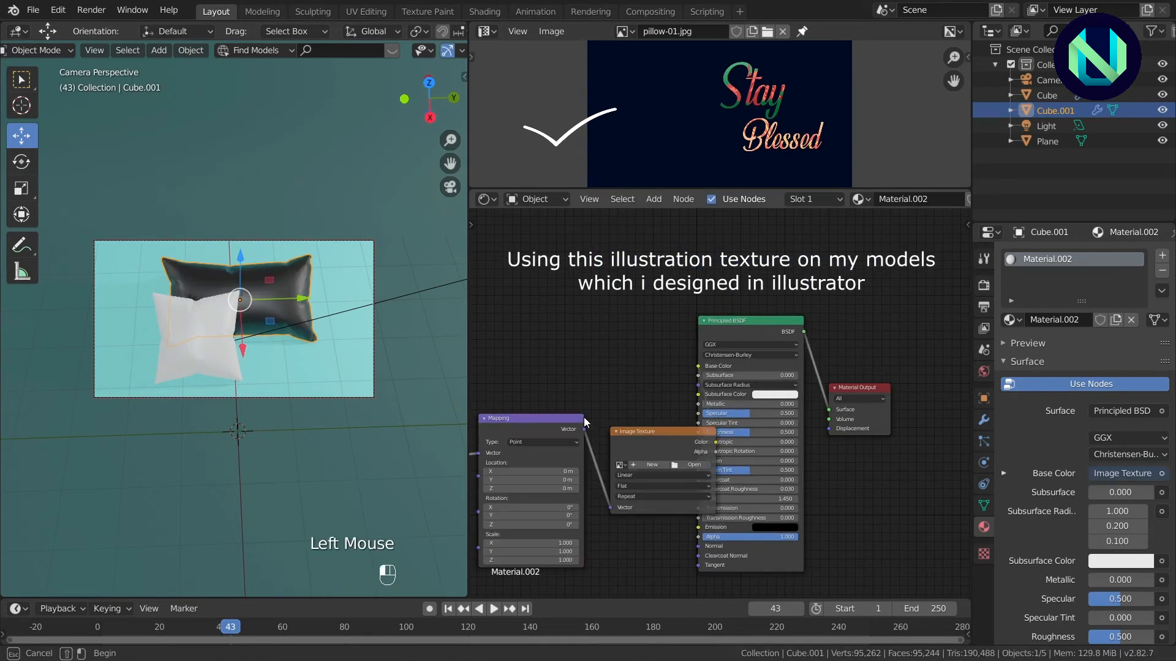
{"action": "left_click_drag", "start_coordinate": [632, 432], "coordinate": [587, 296]}
{"action": "left_click", "coordinate": [576, 329]}
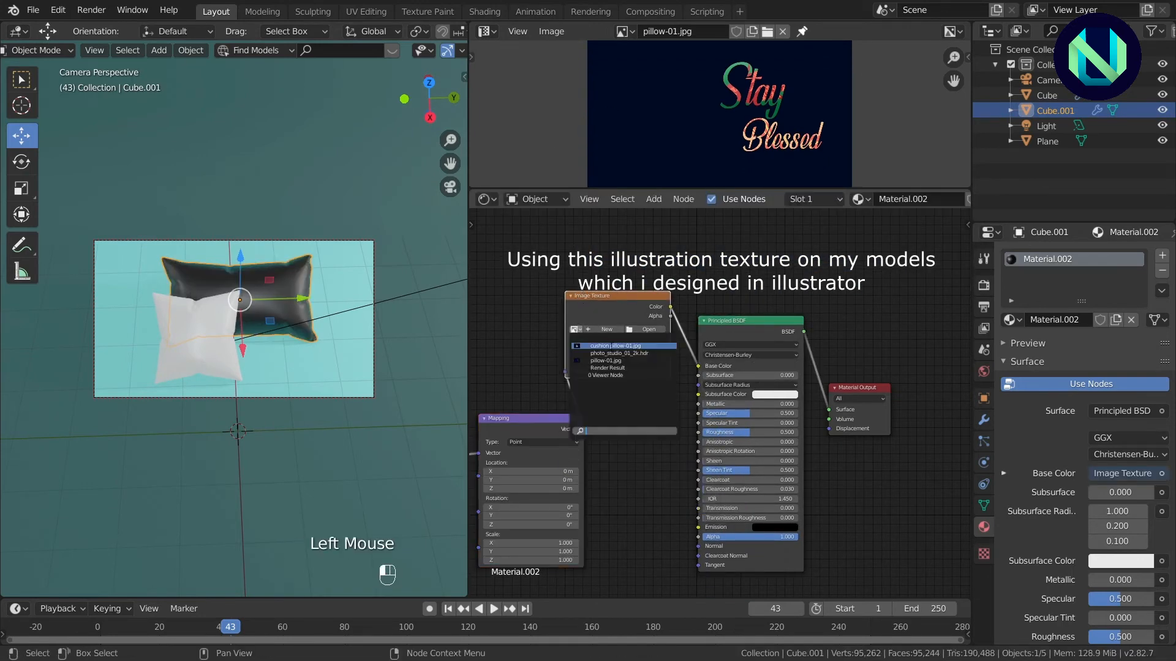
{"action": "left_click", "coordinate": [634, 361]}
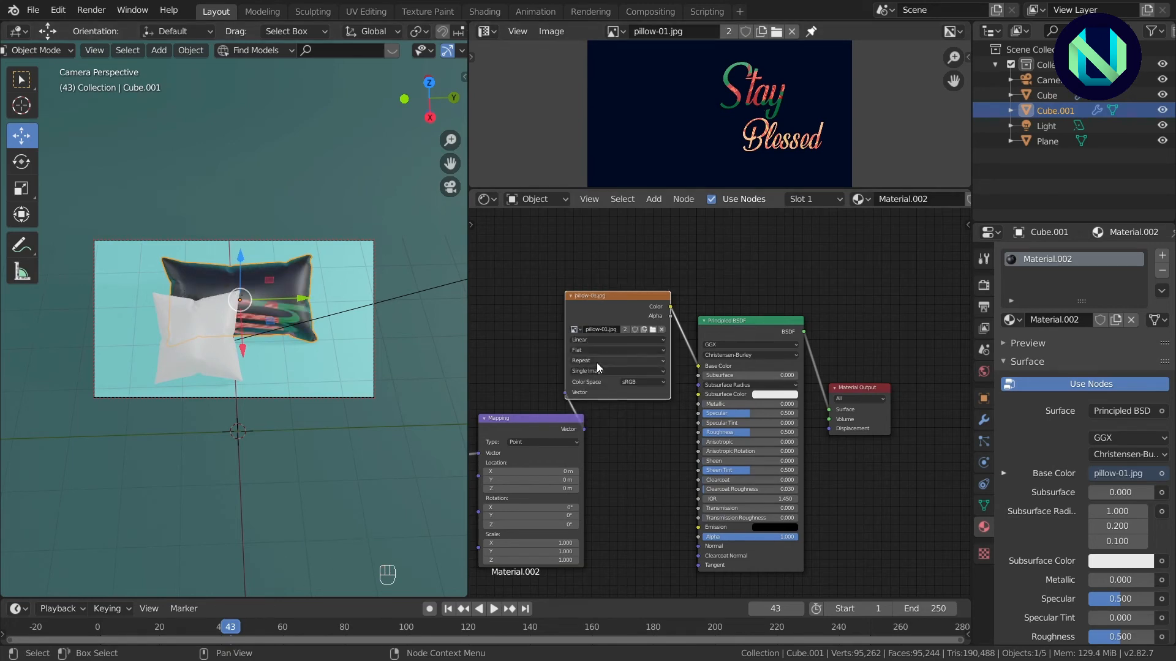
{"action": "left_click", "coordinate": [634, 380]}
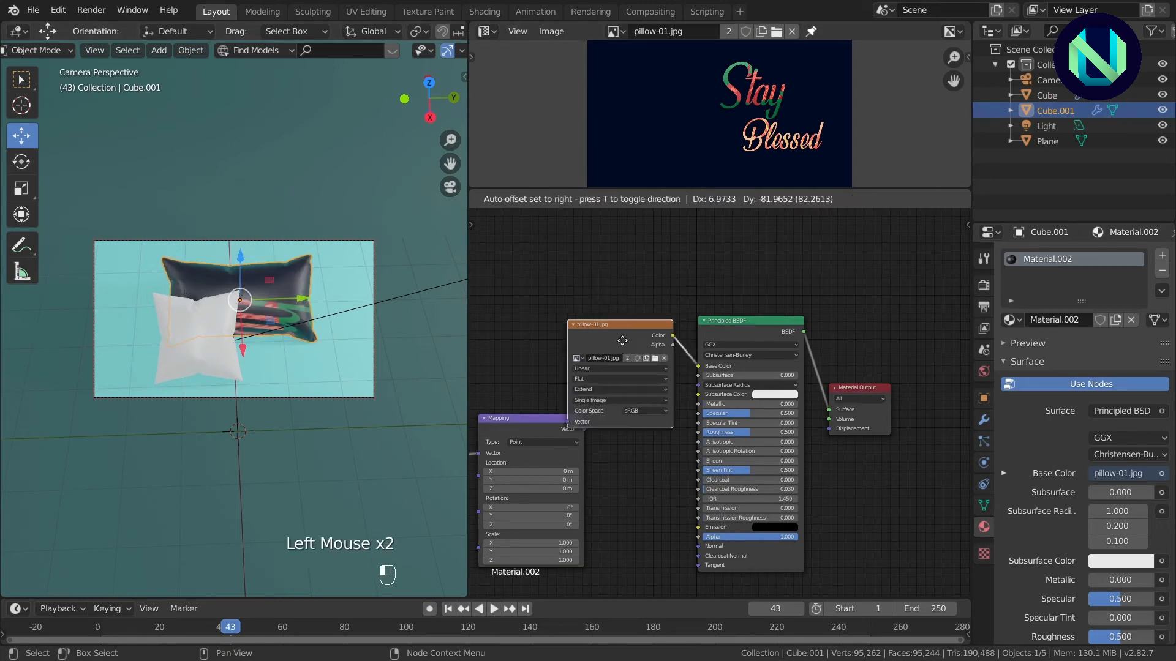
{"action": "left_click_drag", "start_coordinate": [635, 393], "coordinate": [654, 501]}
Step: Select the rectangular pillow's whole mesh in Edit Mode and unwrap it with Project From View
{"action": "key", "text": "Tab"}
{"action": "key", "text": "a"}
{"action": "right_click", "coordinate": [276, 293]}
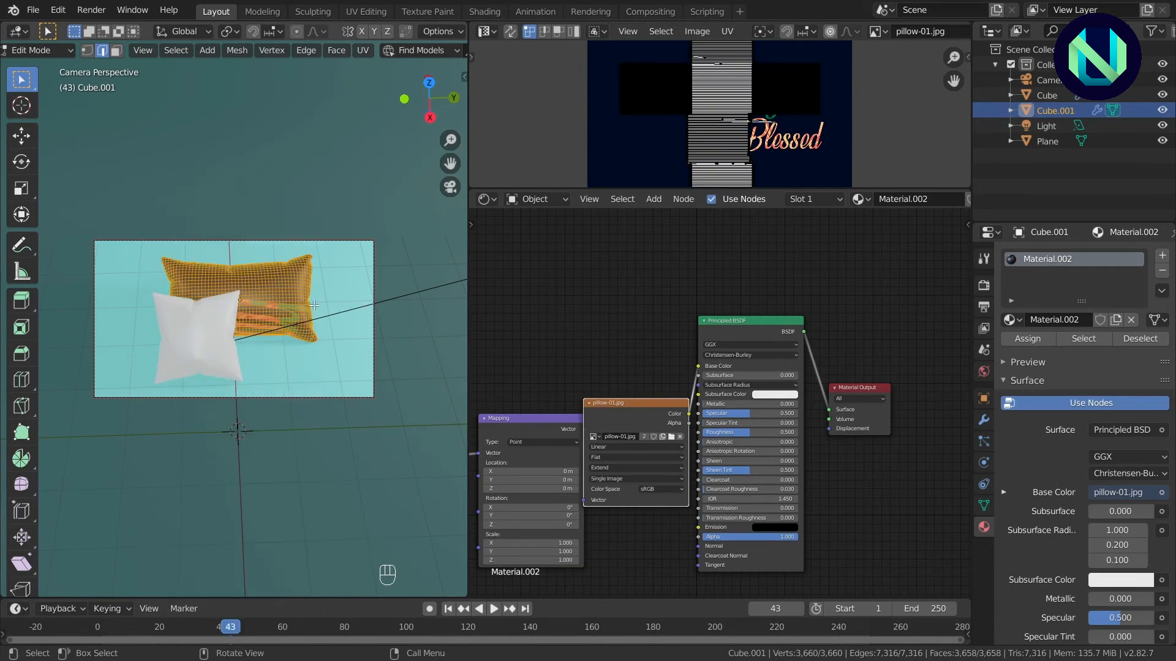
{"action": "key", "text": "u"}
{"action": "left_click", "coordinate": [283, 304]}
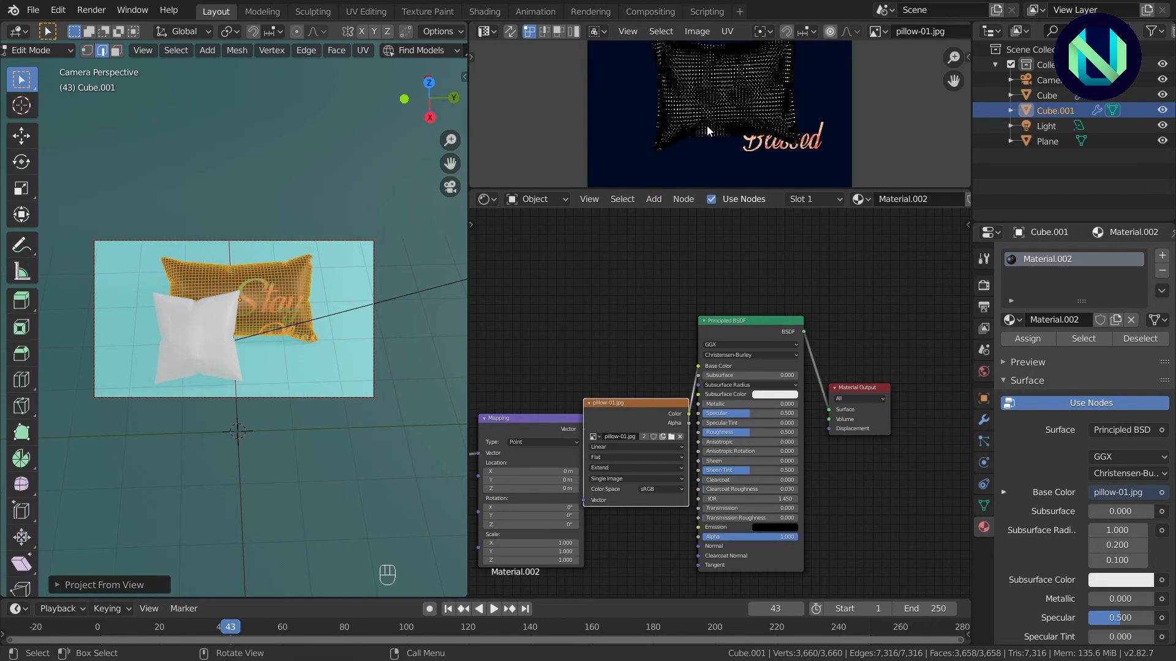
Step: Scale up the pillow's projected UVs and move them vertically to cover the Stay Blessed artwork
{"action": "scroll", "coordinate": [817, 119], "scroll_direction": "down", "scroll_amount": 4}
{"action": "key", "text": "a"}
{"action": "key", "text": "s"}
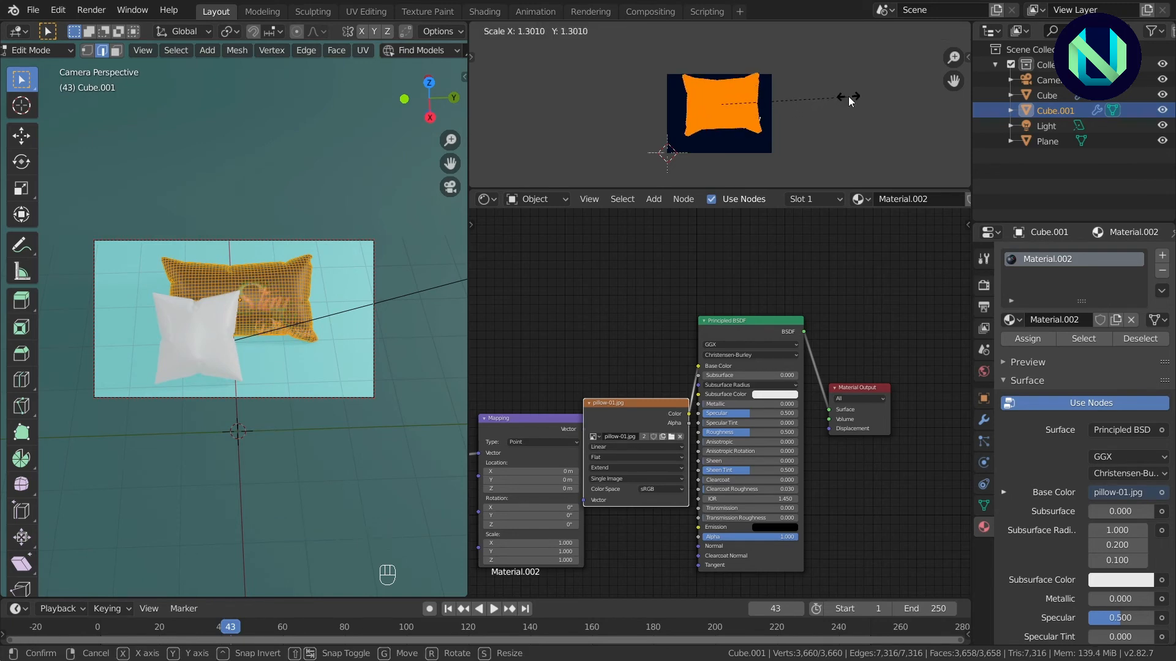
{"action": "left_click", "coordinate": [847, 96]}
{"action": "key", "text": "g"}
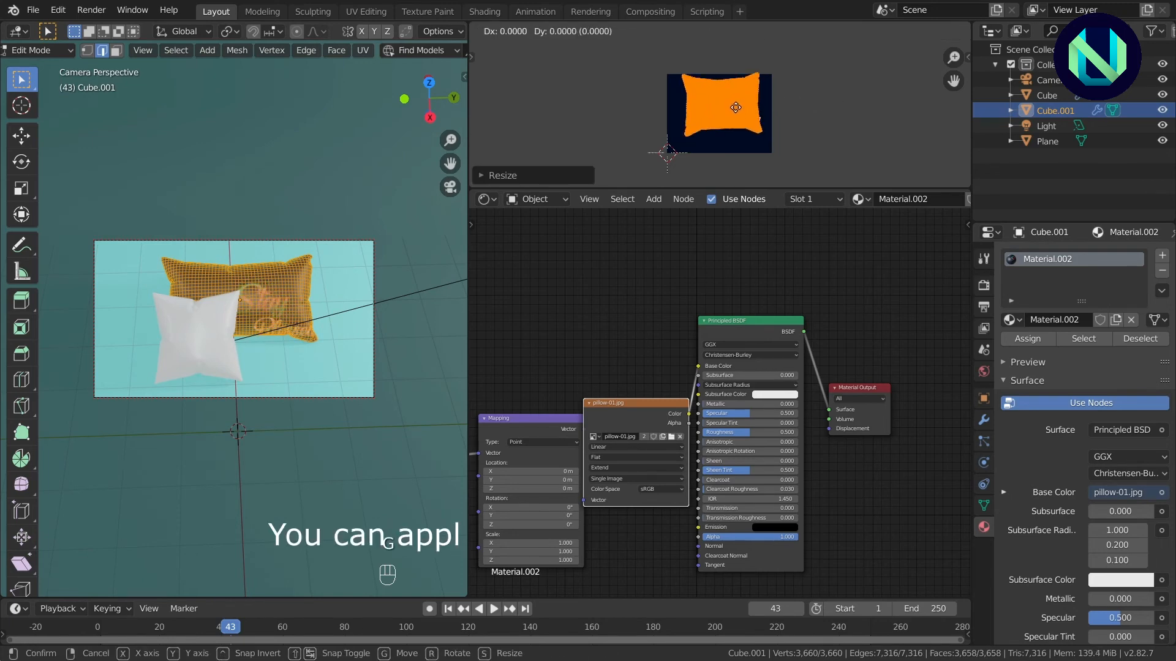
{"action": "key", "text": "y"}
{"action": "left_click", "coordinate": [736, 111]}
{"action": "key", "text": "s"}
{"action": "left_click", "coordinate": [758, 104]}
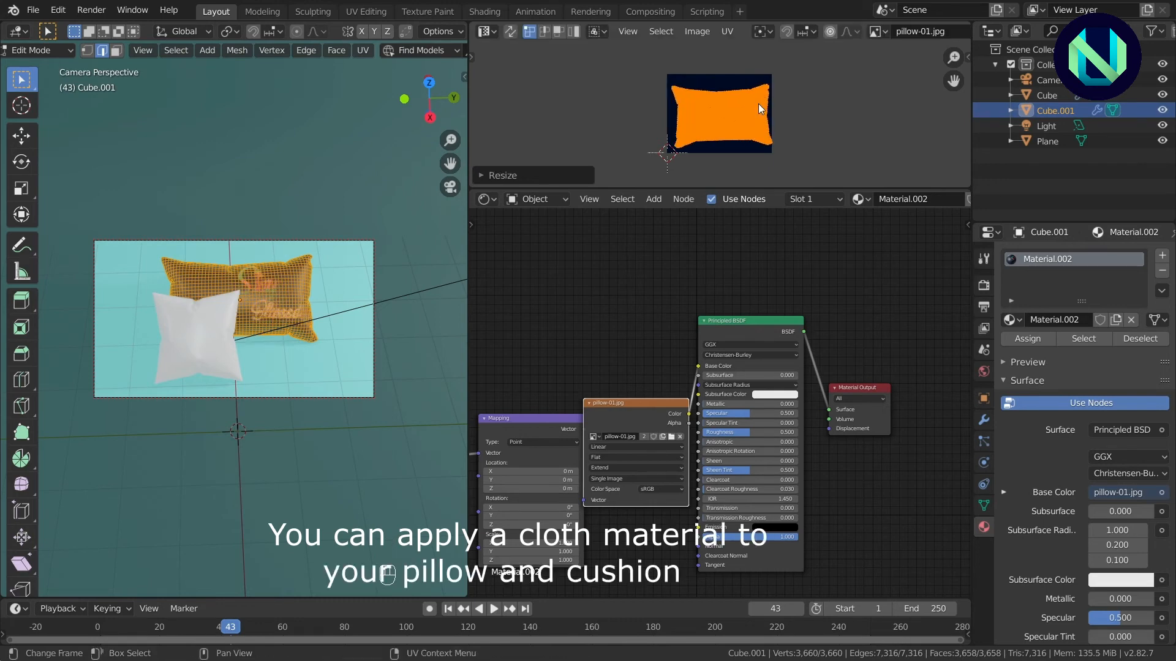
Step: Fine-tune the pillow UVs' position and size so the lettering sits within the pillow front, and return to Object Mode
{"action": "key", "text": "g"}
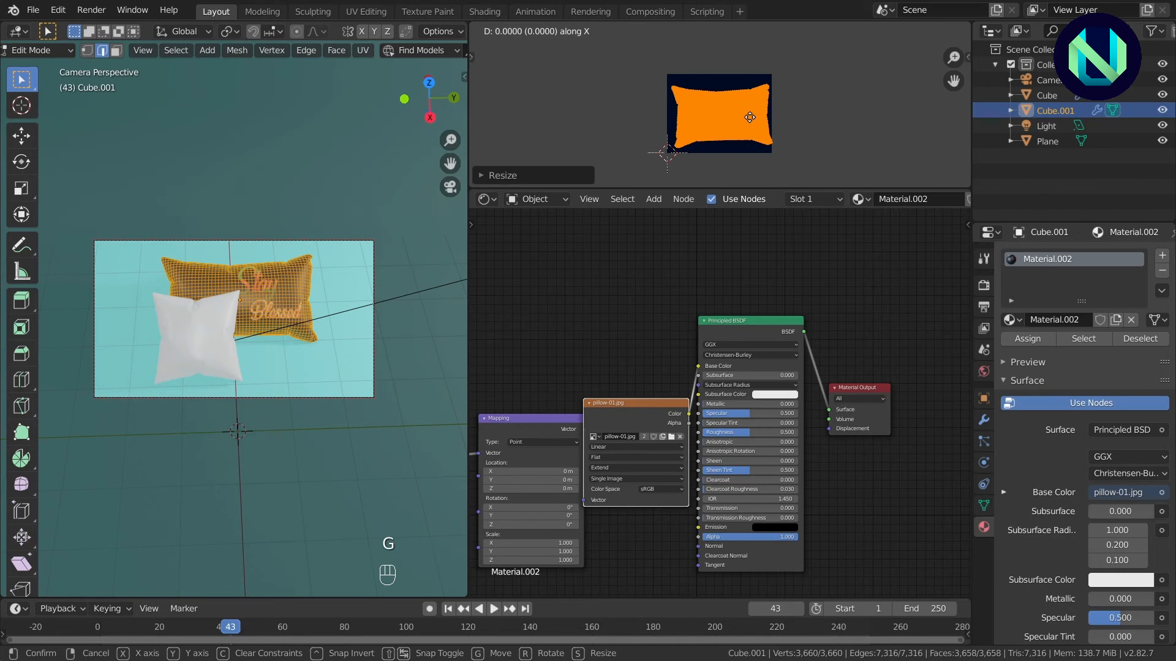
{"action": "left_click", "coordinate": [749, 116]}
{"action": "key", "text": "s"}
{"action": "left_click", "coordinate": [765, 109]}
{"action": "key", "text": "g"}
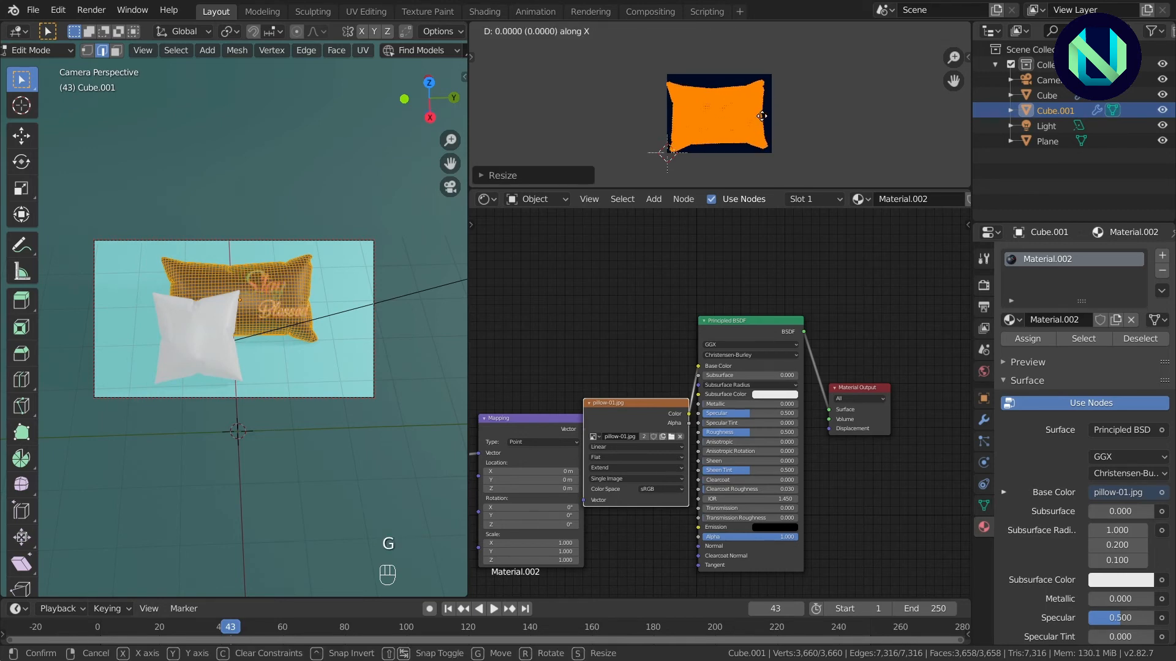
{"action": "left_click", "coordinate": [764, 119]}
{"action": "left_click", "coordinate": [54, 51]}
{"action": "left_click", "coordinate": [54, 65]}
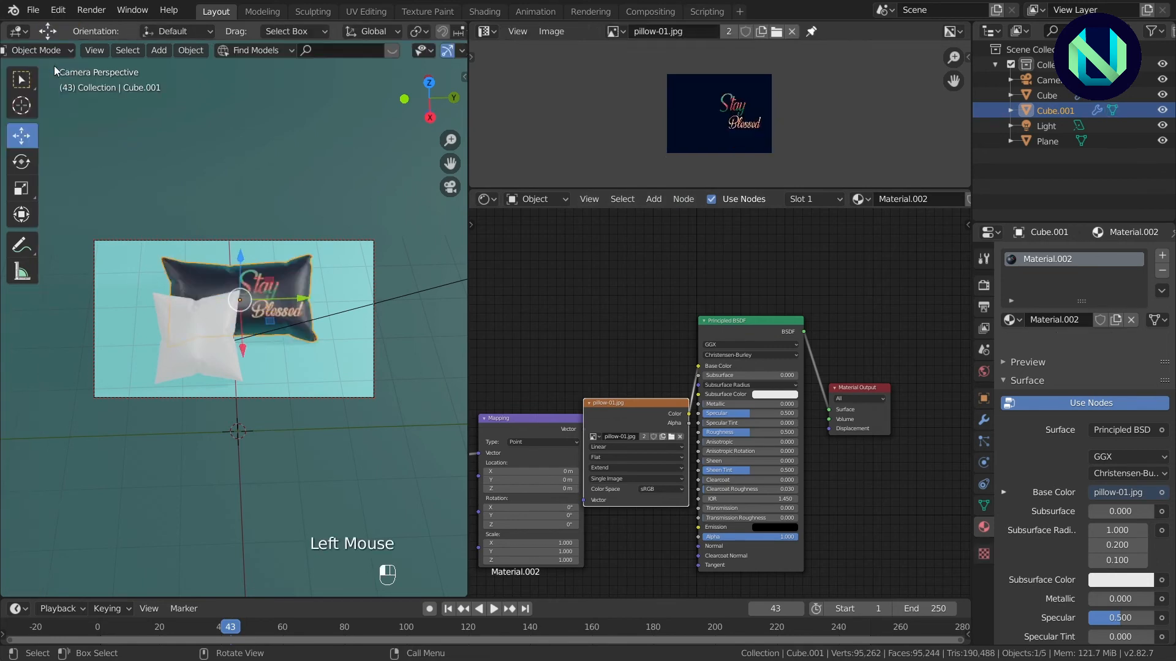
Step: Select the square cushion, show cushion pillow-01.jpg in the image editor and give the cushion a new material
{"action": "left_click", "coordinate": [217, 333]}
{"action": "left_click", "coordinate": [615, 32]}
{"action": "left_click", "coordinate": [661, 50]}
{"action": "left_click", "coordinate": [1039, 320]}
Step: Add a mapped image texture to the cushion's base color using cushion pillow-01.jpg with Extend
{"action": "left_click", "coordinate": [772, 391]}
{"action": "key", "text": "ctrl+t"}
{"action": "left_click", "coordinate": [644, 483]}
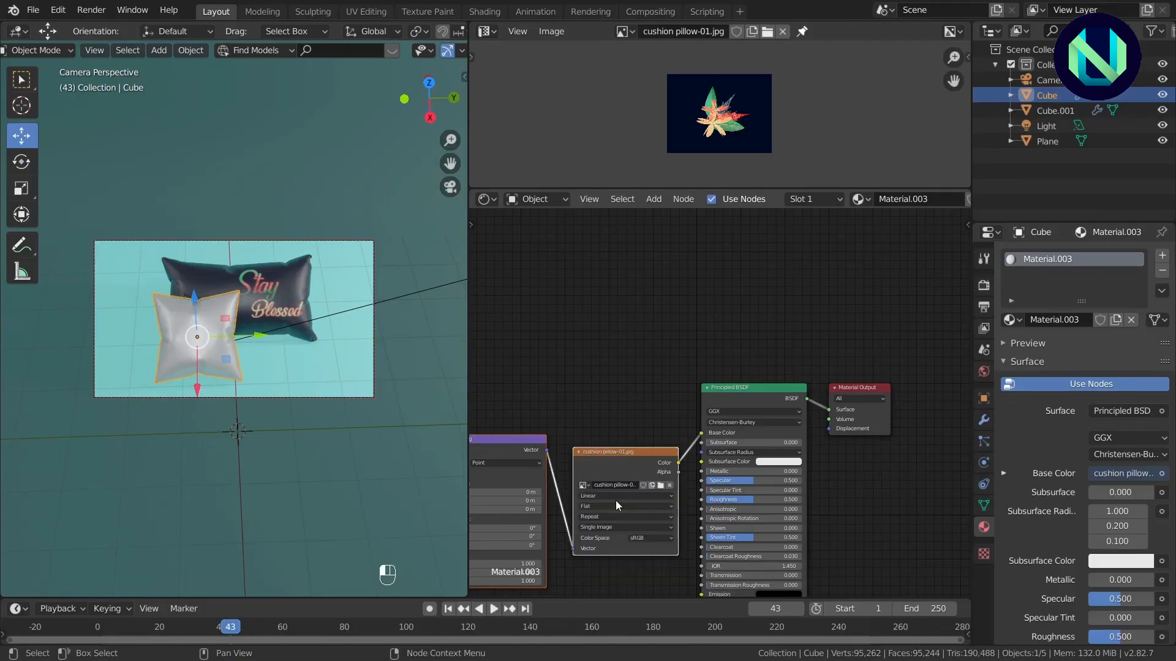
{"action": "left_click", "coordinate": [597, 518]}
{"action": "left_click", "coordinate": [598, 536]}
Step: Select the cushion's whole mesh in Edit Mode and unwrap it with Project From View
{"action": "key", "text": "Tab"}
{"action": "key", "text": "a"}
{"action": "key", "text": "u"}
{"action": "left_click", "coordinate": [187, 317]}
Step: Rotate, scale and move the cushion's UVs so they lie upright over the flower artwork
{"action": "key", "text": "r"}
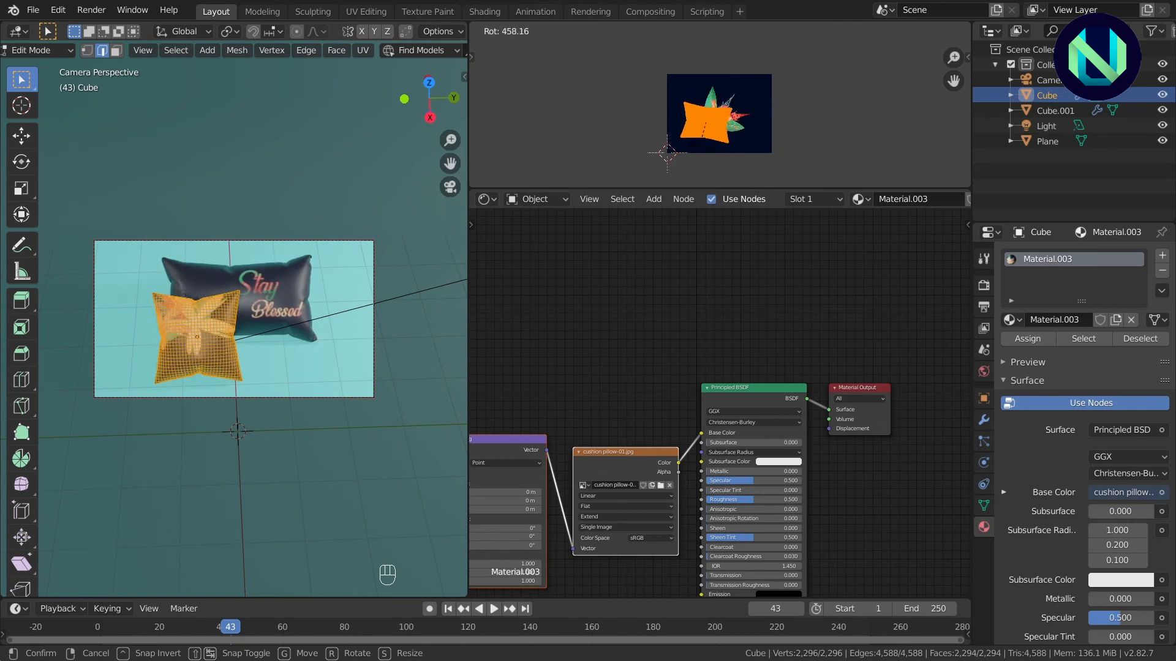
{"action": "left_click", "coordinate": [698, 152]}
{"action": "key", "text": "s"}
{"action": "left_click", "coordinate": [689, 161]}
{"action": "key", "text": "g"}
{"action": "left_click", "coordinate": [738, 114]}
{"action": "key", "text": "r"}
{"action": "left_click", "coordinate": [756, 117]}
{"action": "scroll", "coordinate": [757, 117], "scroll_direction": "down", "scroll_amount": 1}
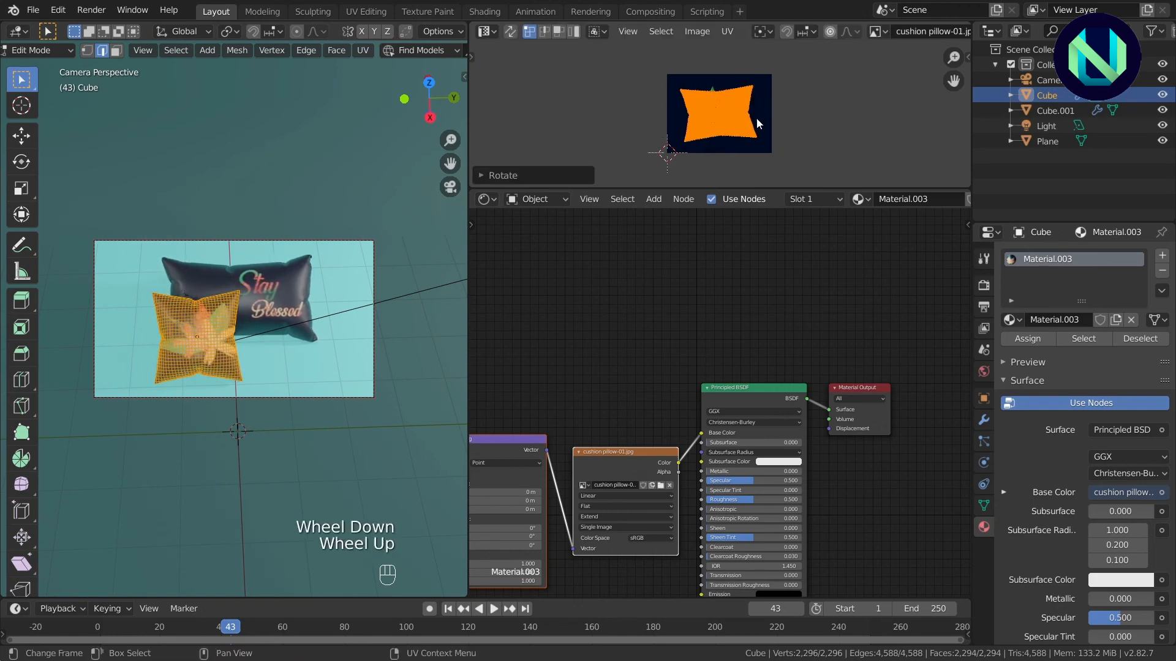
Step: Enlarge the cushion's UVs further around the flower artwork and mirror them, including along Y
{"action": "scroll", "coordinate": [758, 114], "scroll_direction": "up", "scroll_amount": 3}
{"action": "key", "text": "r"}
{"action": "key", "text": "s"}
{"action": "left_click", "coordinate": [799, 106]}
{"action": "right_click", "coordinate": [748, 99]}
{"action": "left_click", "coordinate": [686, 188]}
{"action": "right_click", "coordinate": [722, 131]}
{"action": "left_click", "coordinate": [723, 144]}
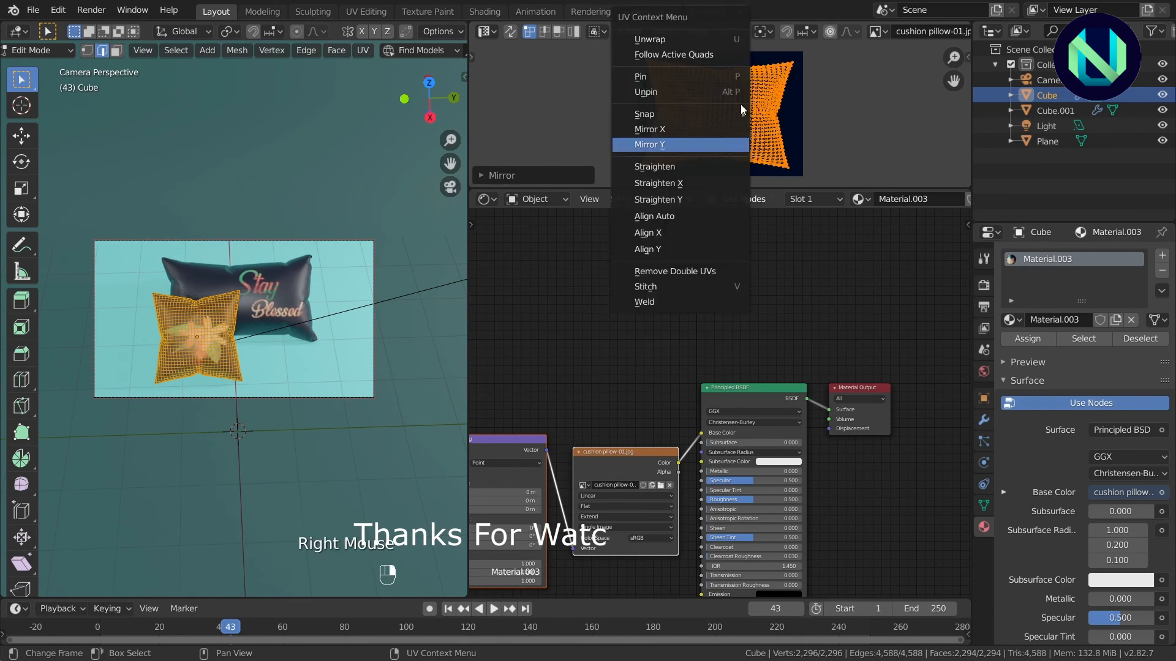
Step: Return to Object Mode and merge away the image and node editors to enlarge the 3D viewport
{"action": "left_click", "coordinate": [38, 50]}
{"action": "left_click", "coordinate": [49, 67]}
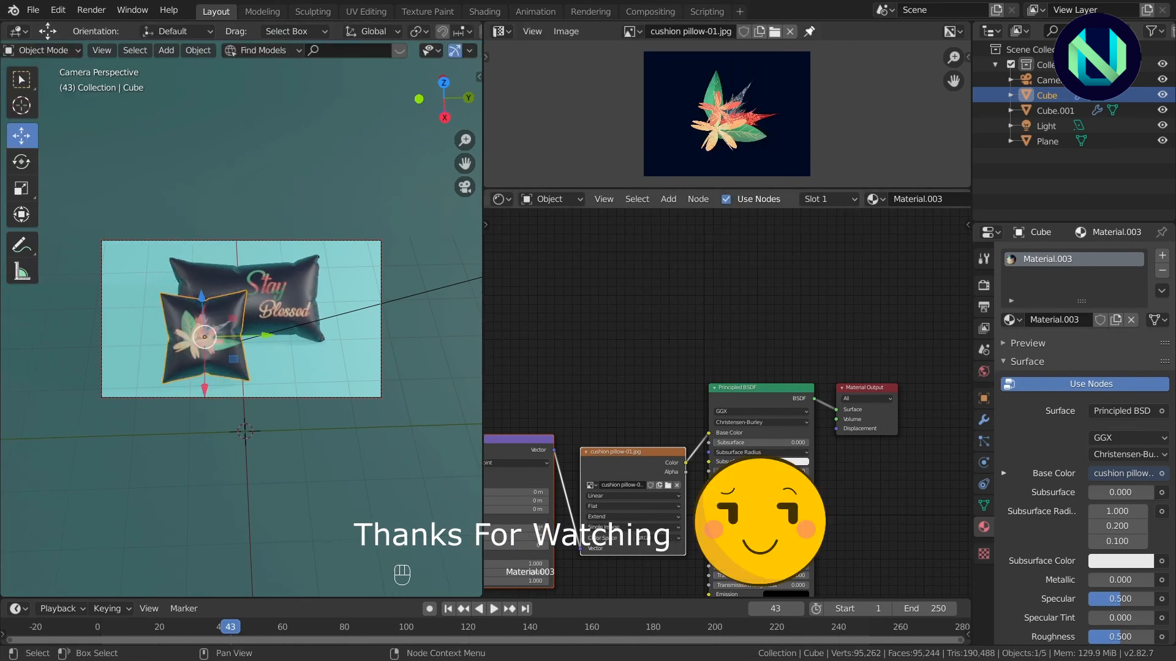
{"action": "left_click_drag", "start_coordinate": [486, 192], "coordinate": [487, 104]}
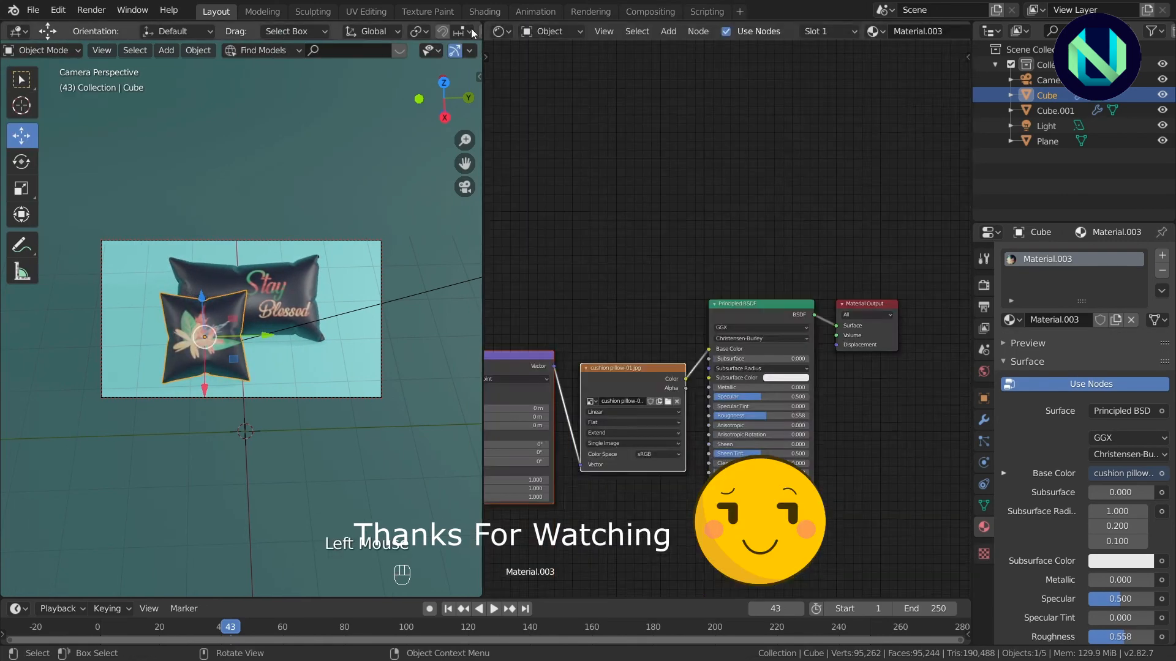
{"action": "left_click_drag", "start_coordinate": [481, 25], "coordinate": [526, 46]}
Step: Expand Color Management in the scene's render settings and choose a different Look
{"action": "left_click", "coordinate": [983, 286]}
{"action": "scroll", "coordinate": [1041, 428], "scroll_direction": "down", "scroll_amount": 9}
{"action": "left_click", "coordinate": [1027, 637]}
{"action": "scroll", "coordinate": [1047, 600], "scroll_direction": "down", "scroll_amount": 5}
{"action": "left_click", "coordinate": [1099, 558]}
{"action": "left_click", "coordinate": [1069, 504]}
Step: Switch the render engine to Cycles and review the view layer's passes and denoising settings
{"action": "scroll", "coordinate": [1090, 367], "scroll_direction": "up", "scroll_amount": 20}
{"action": "left_click", "coordinate": [1124, 254]}
{"action": "left_click", "coordinate": [1105, 304]}
{"action": "left_click", "coordinate": [1124, 294]}
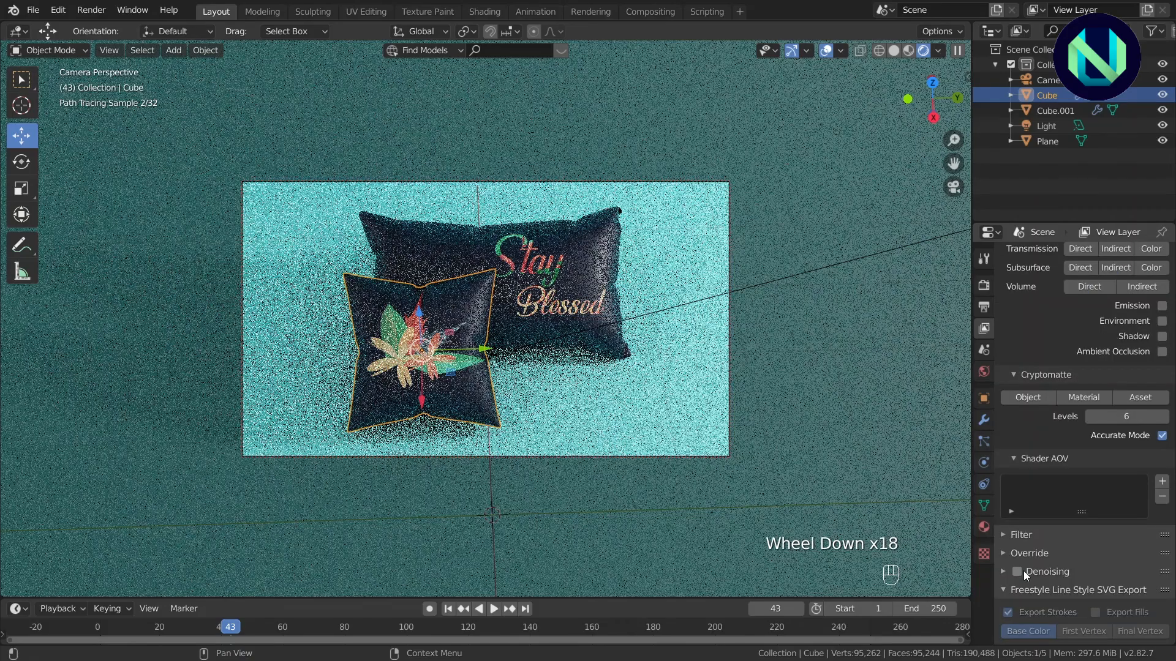
{"action": "scroll", "coordinate": [1023, 571], "scroll_direction": "up", "scroll_amount": 17}
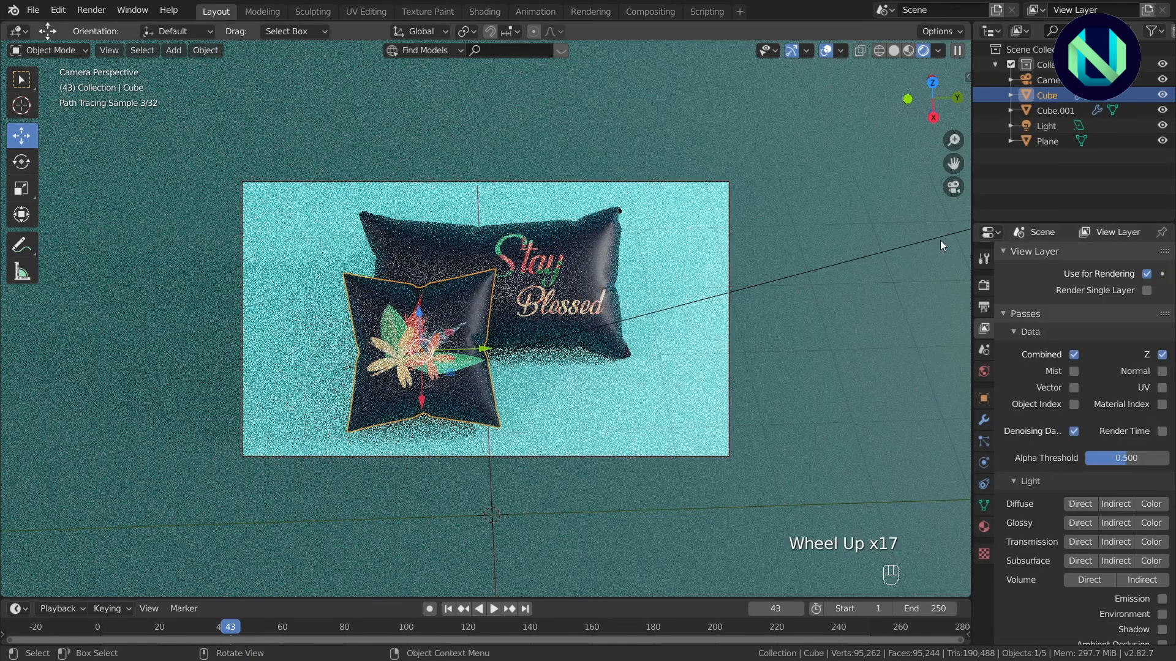